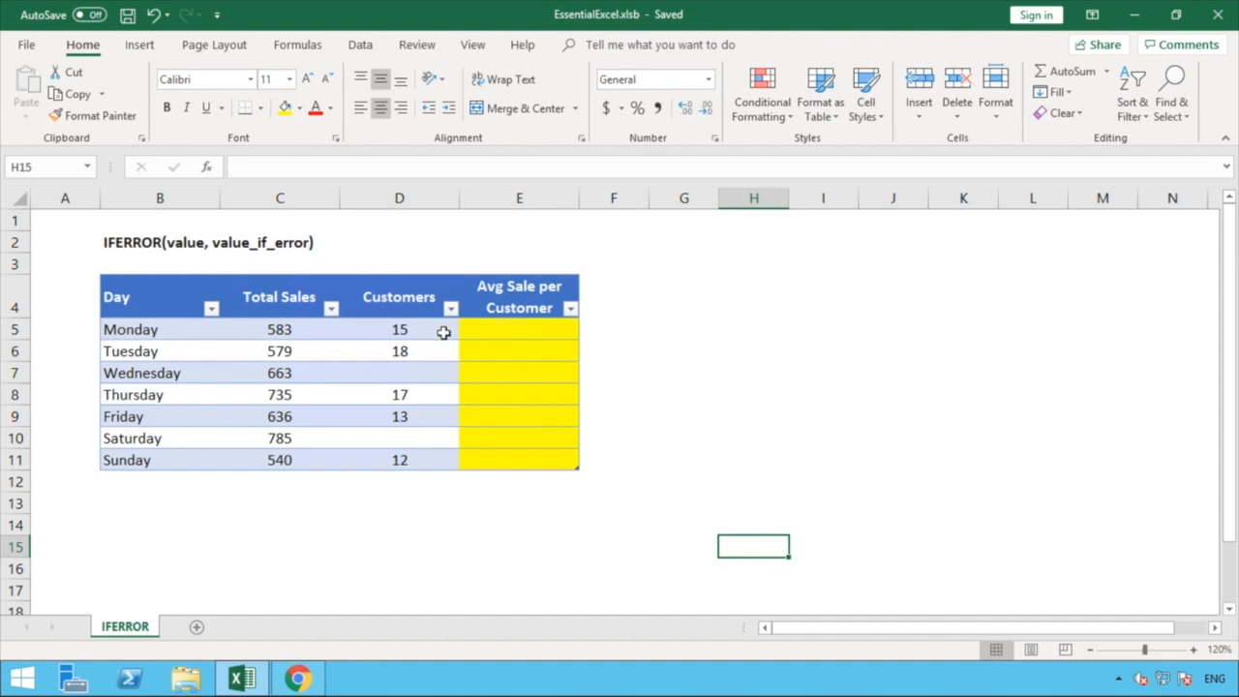
Enter the formula =C5/D5 in Monday's Avg Sale per Customer cell to fill the calculated column.
click(279, 329)
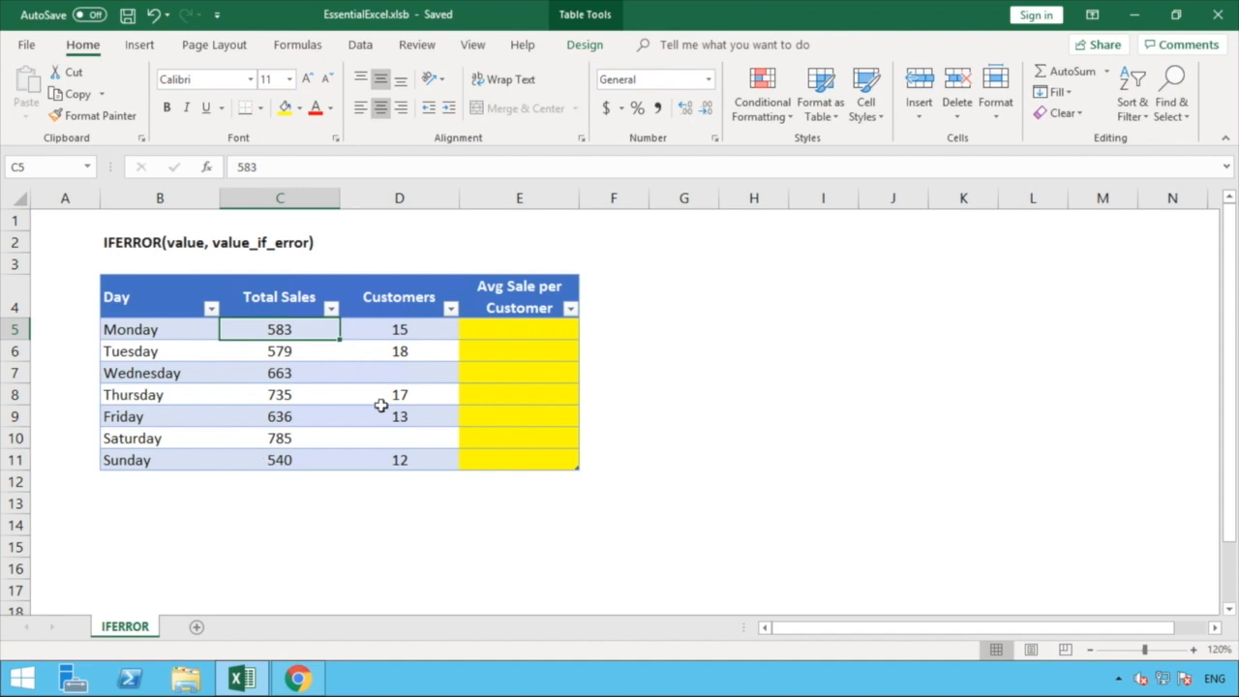
click(517, 327)
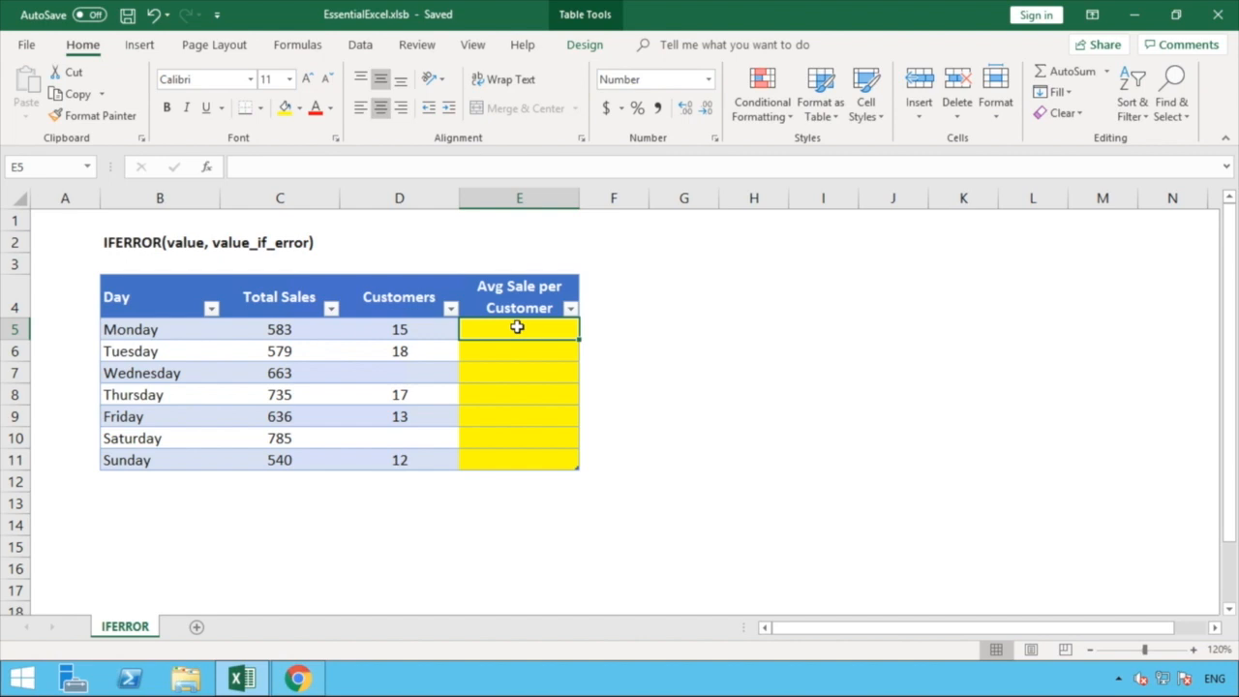
text(=)
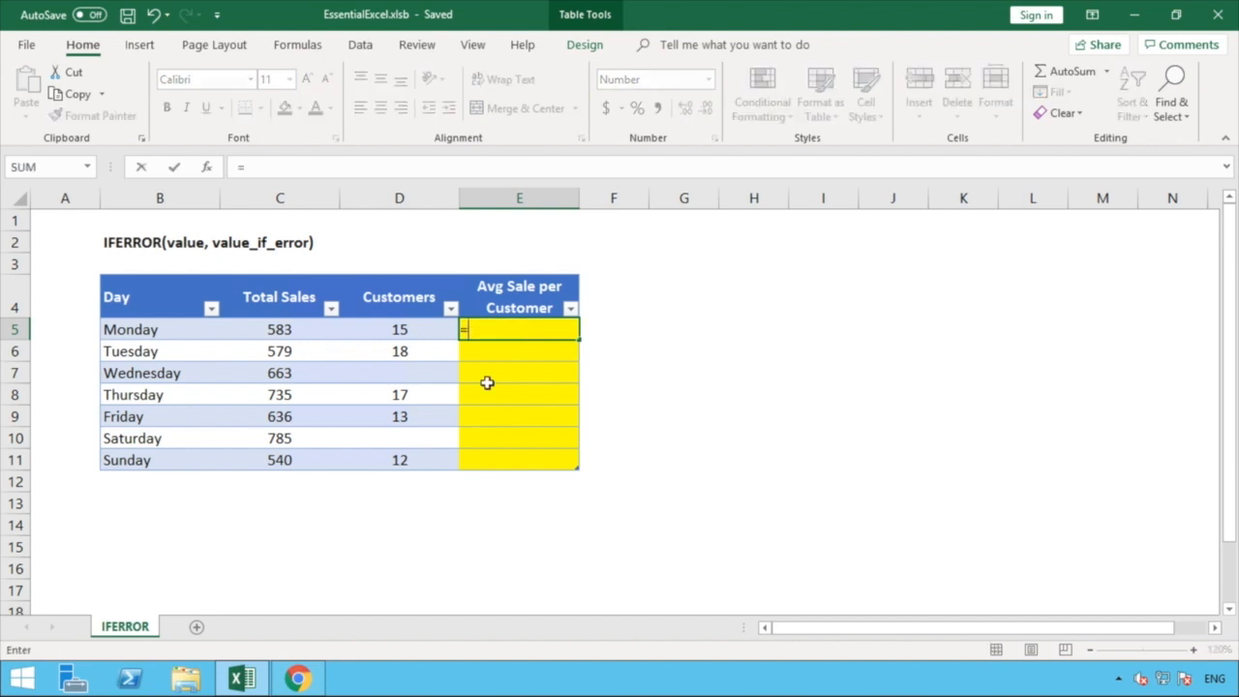
click(290, 330)
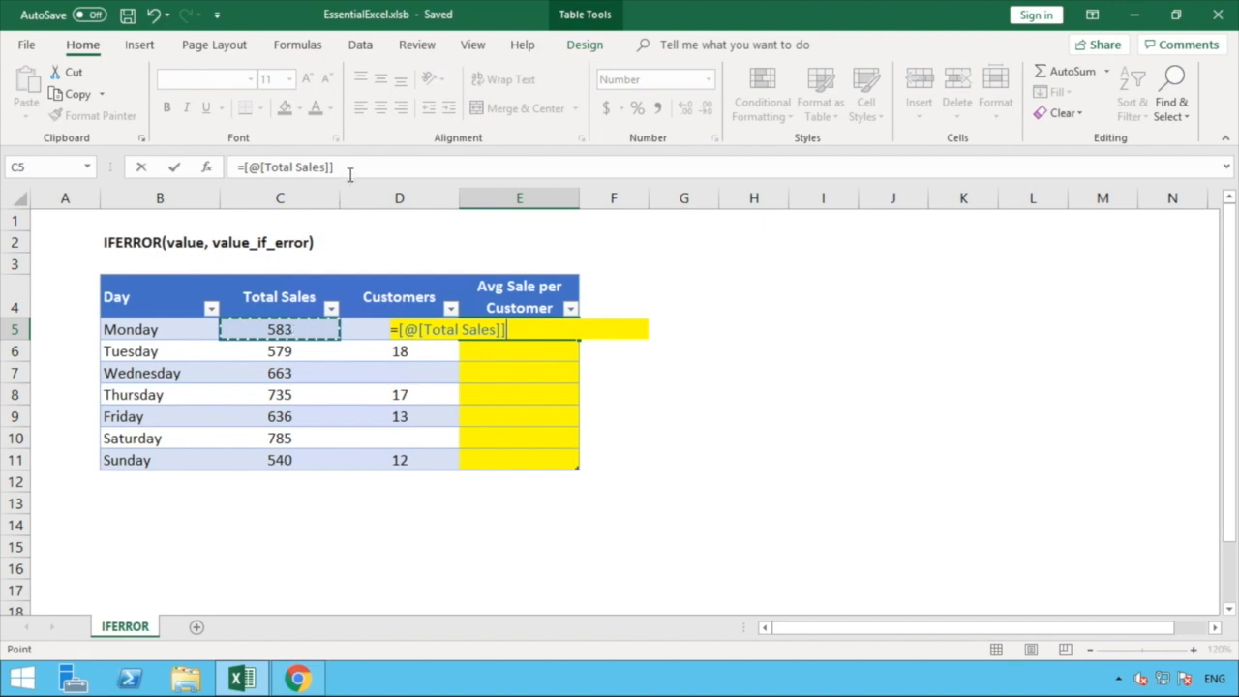
click(350, 170)
drag(335, 167, 243, 168)
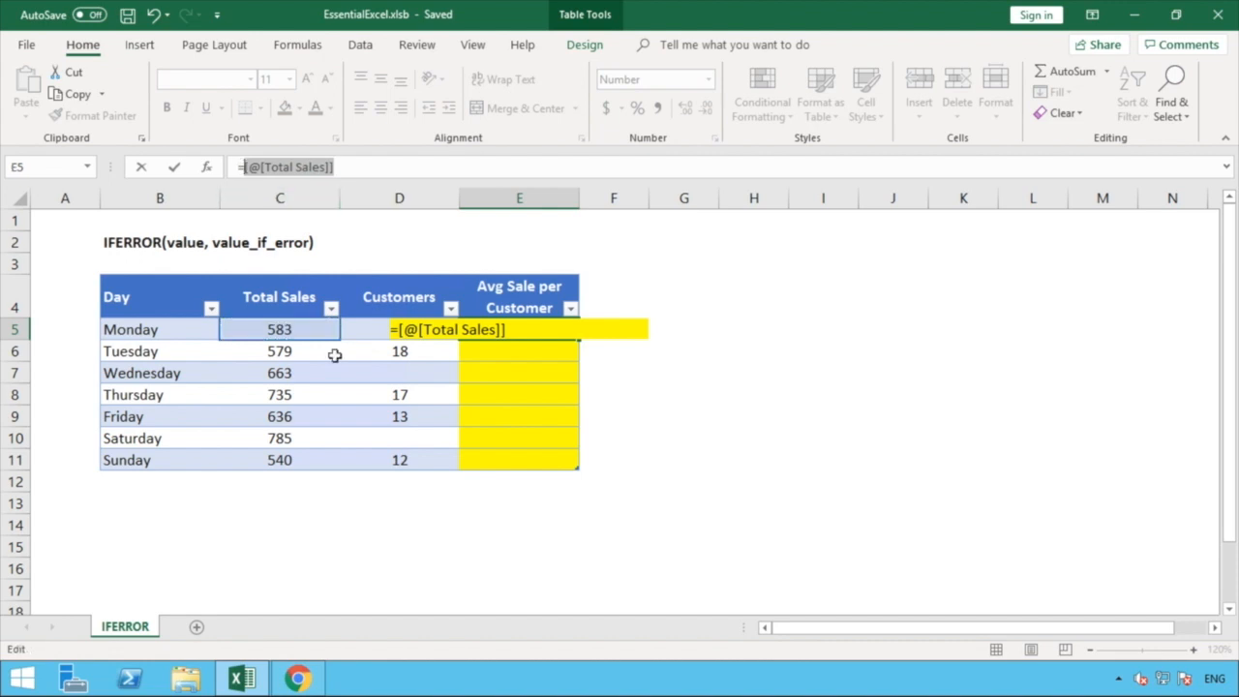
text(C2)
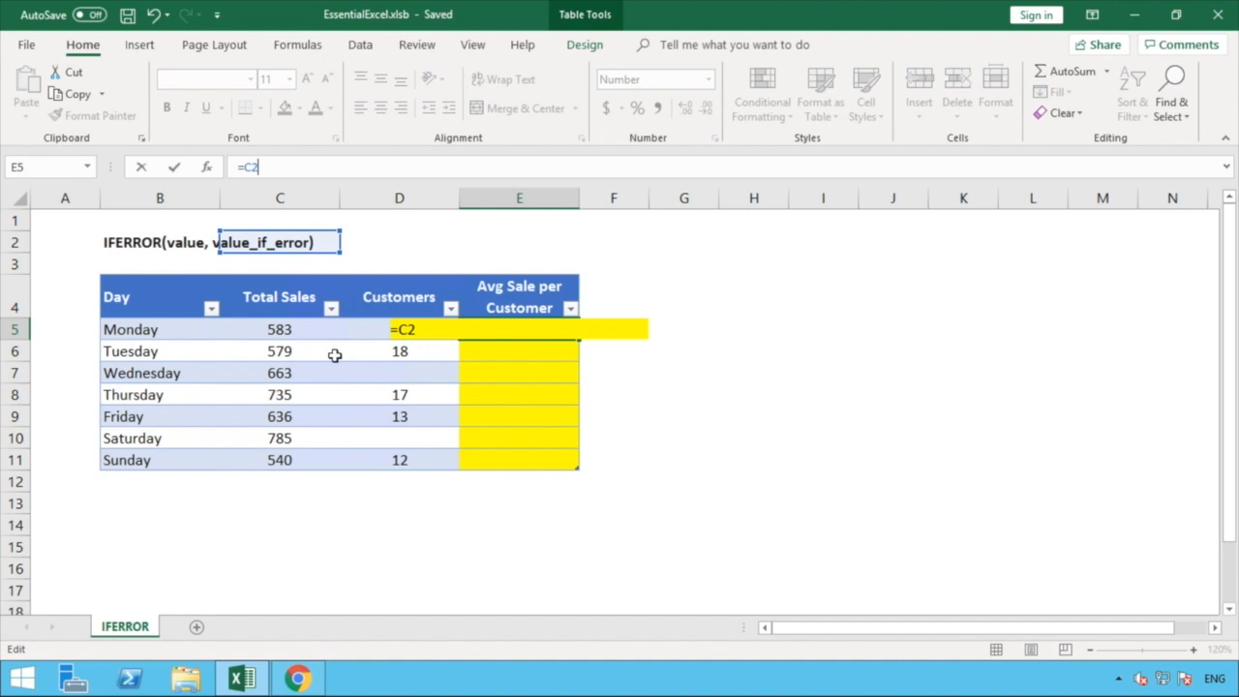
key(BackSpace)
text(5)
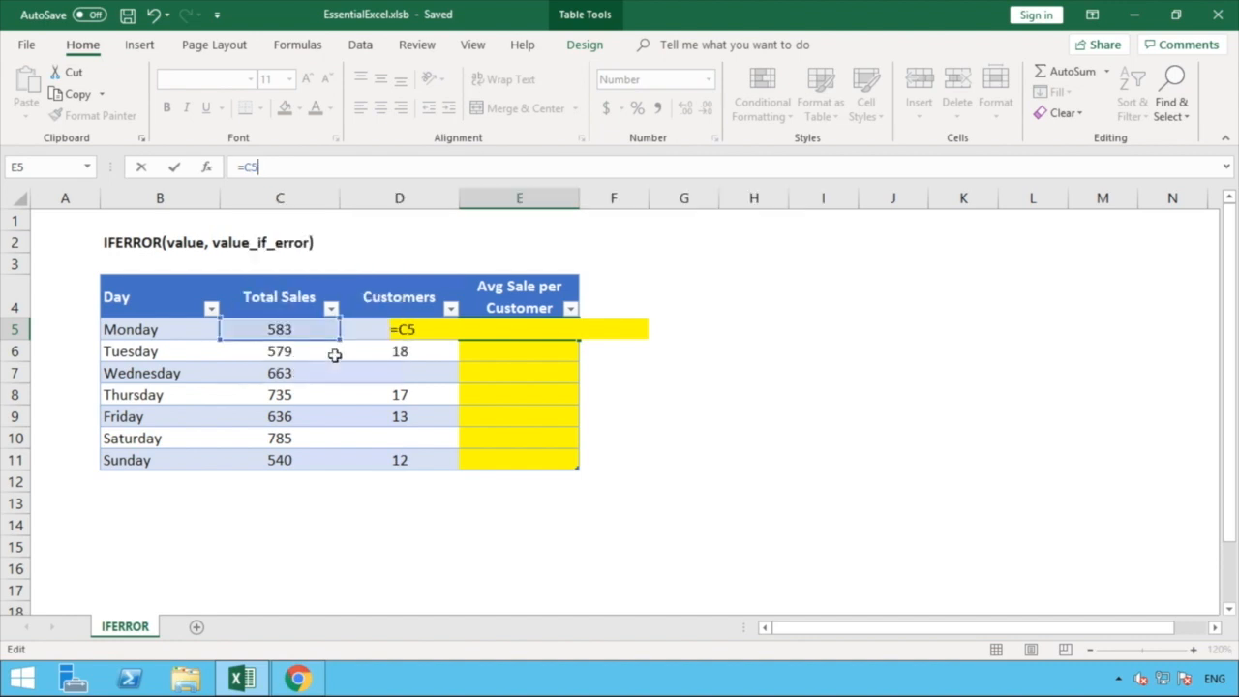
text(/D5)
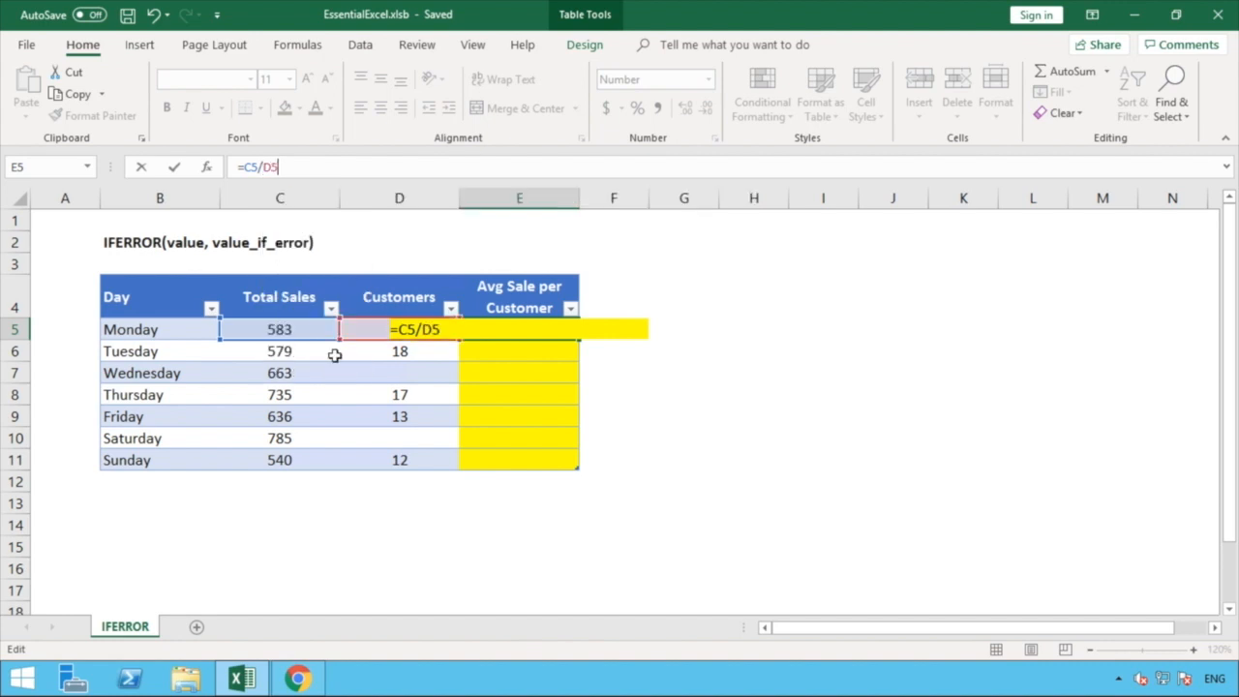
key(Return)
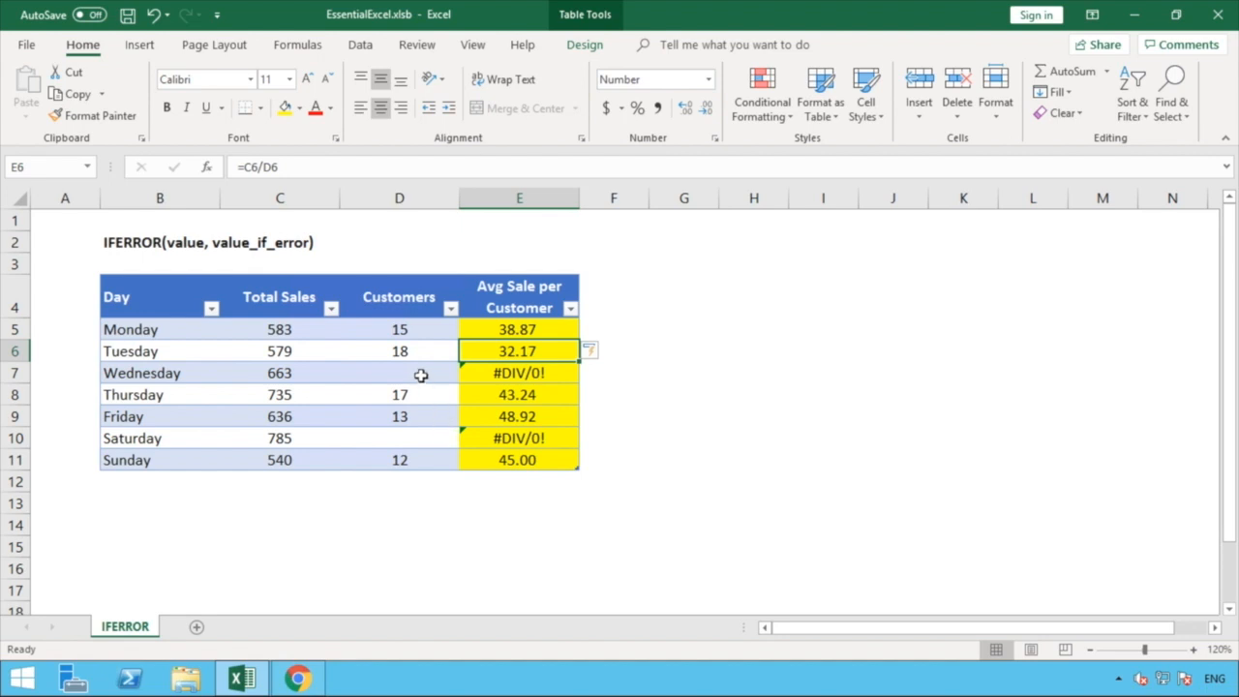
Examine Wednesday's Avg Sale per Customer result and the selection summary for E5:E11.
click(558, 372)
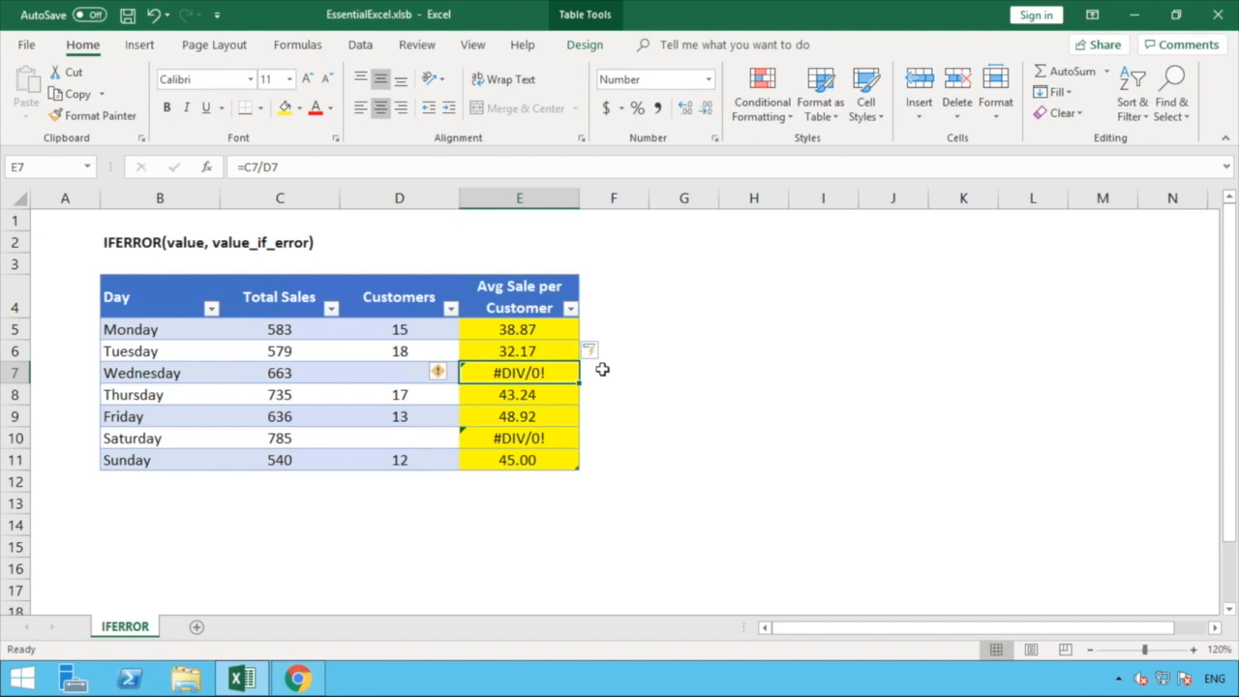
drag(526, 325, 510, 459)
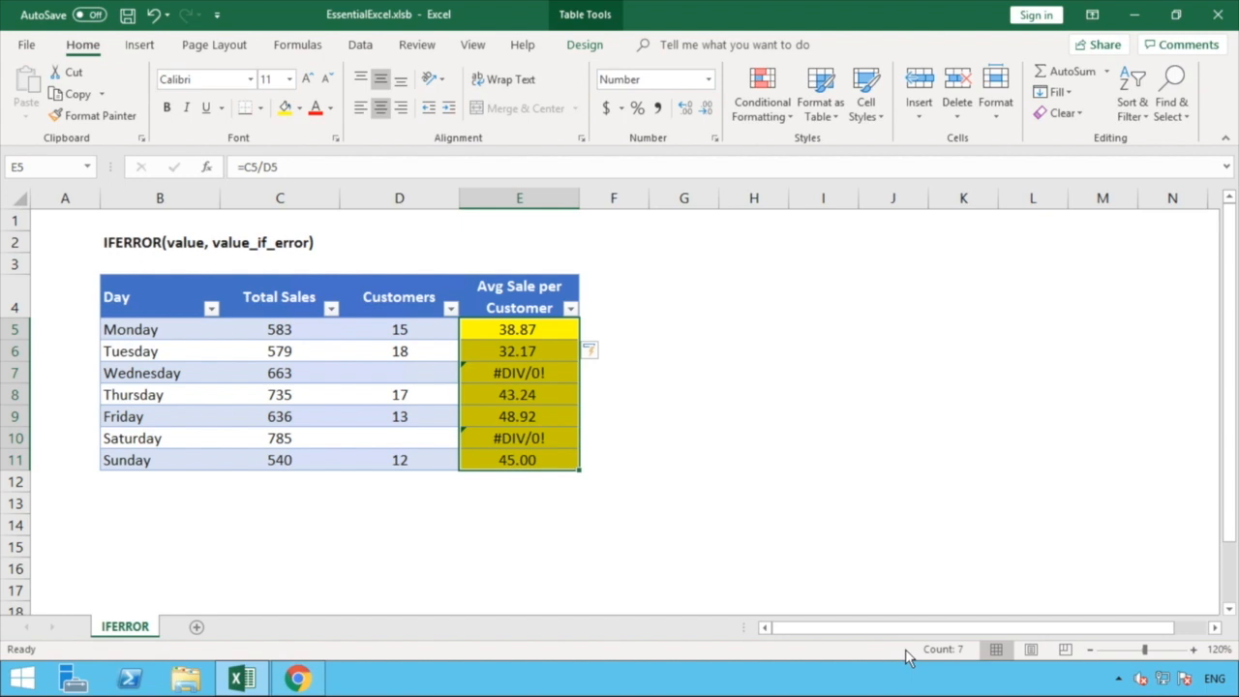
Replace the formula in E5 with =IFERROR(C5/D5,0) so the whole Avg Sale per Customer column handles errors.
click(548, 332)
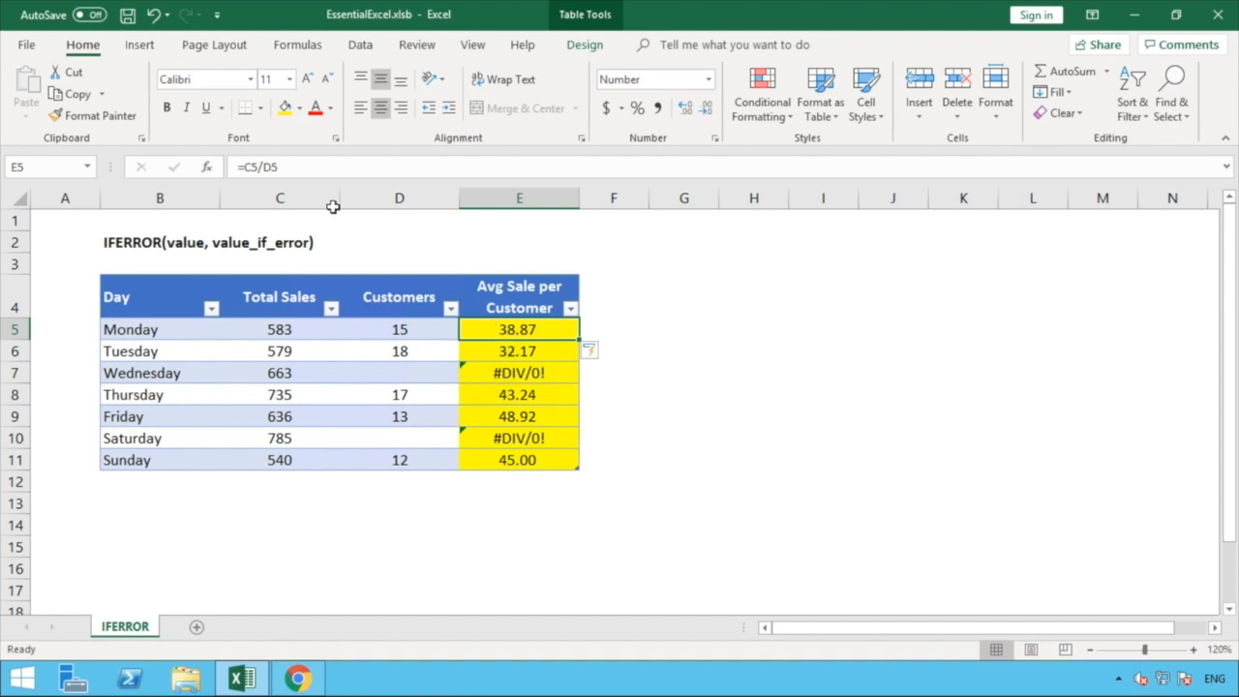
click(242, 168)
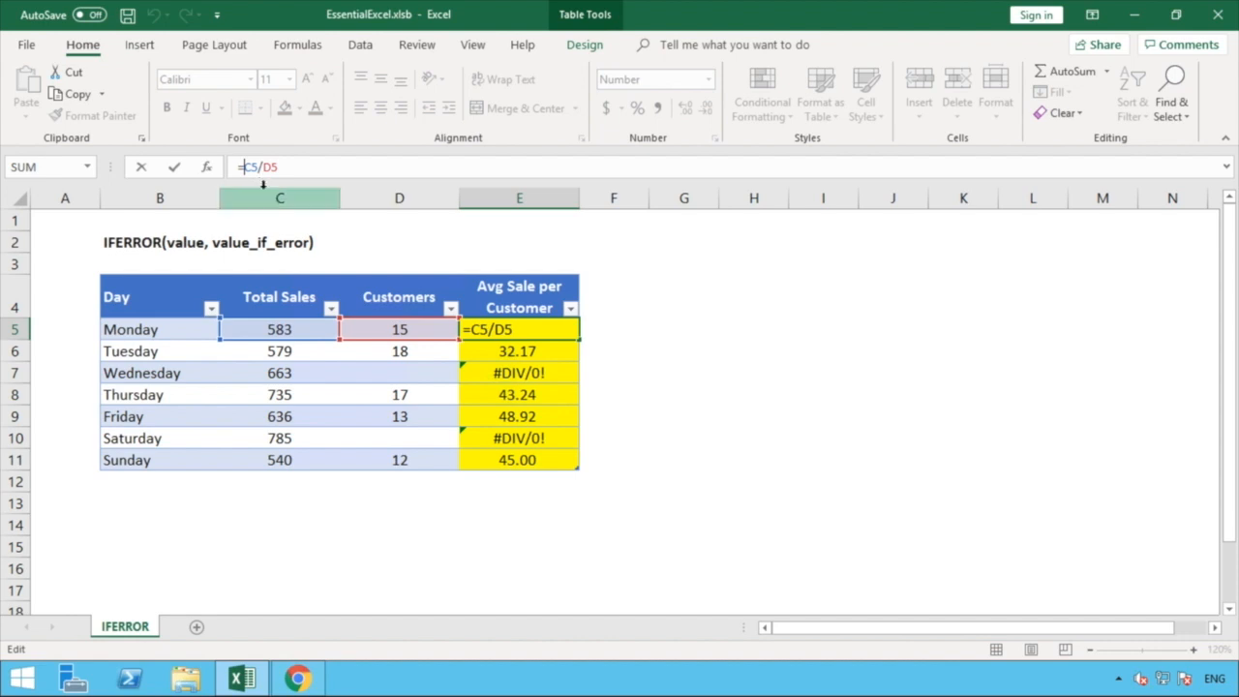
drag(290, 166, 216, 172)
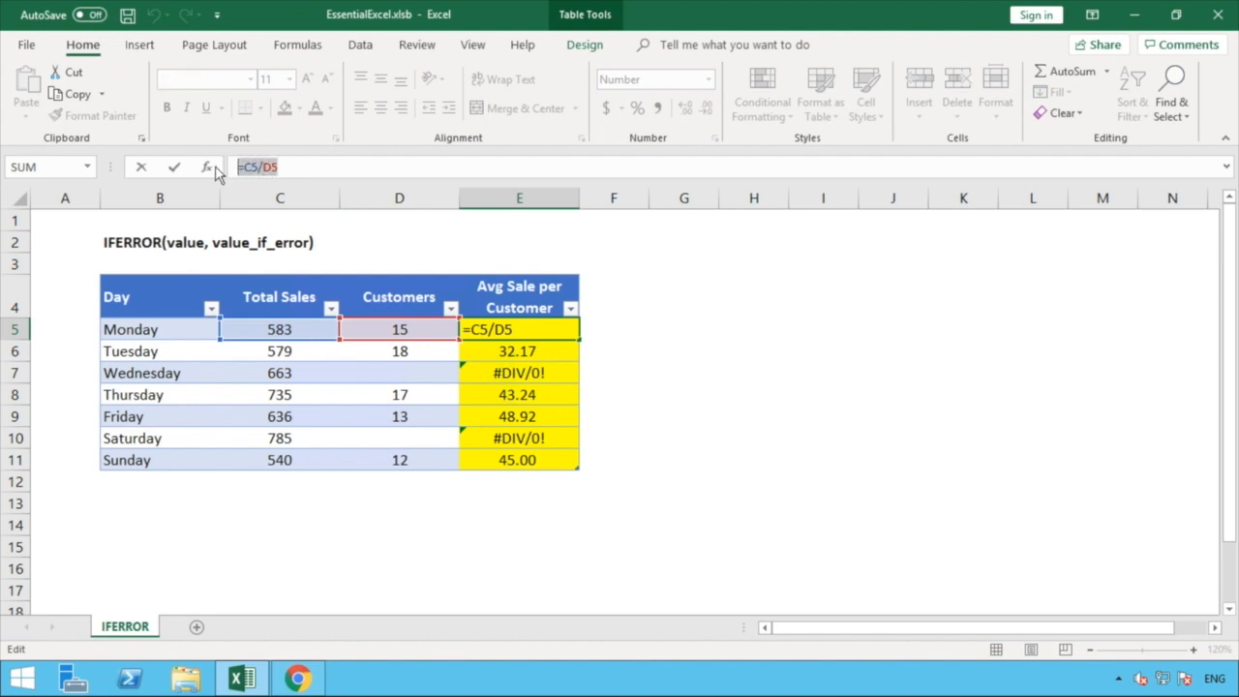
key(Delete)
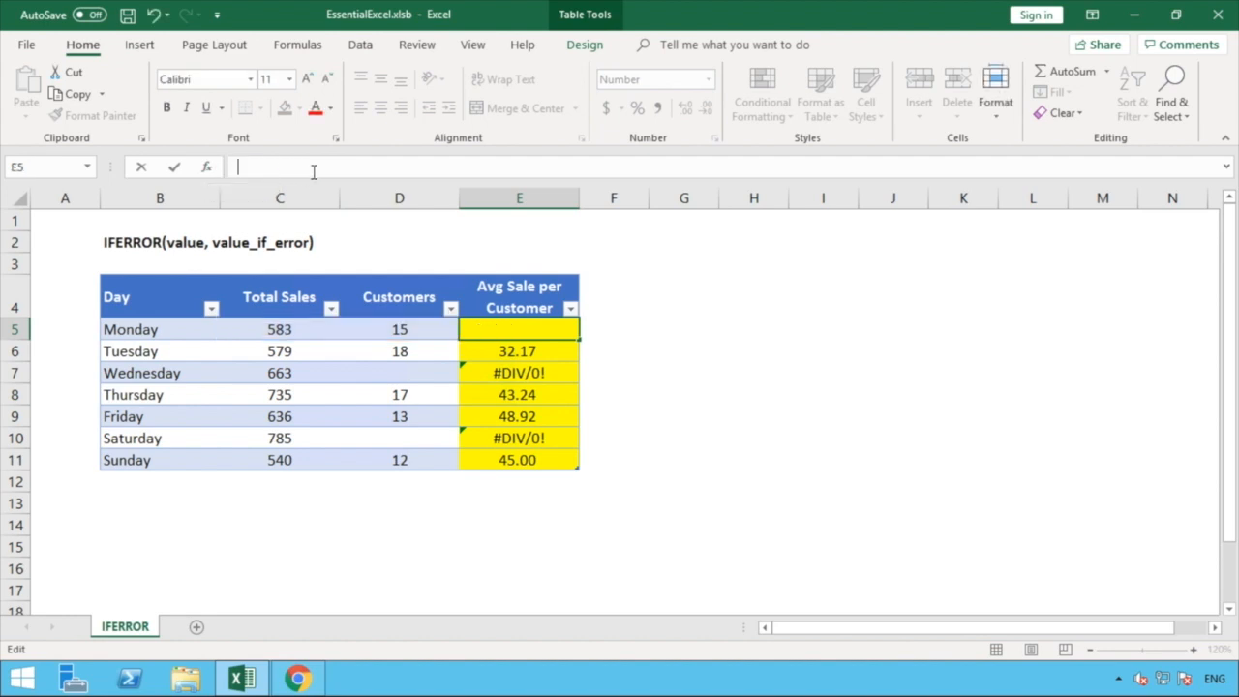
text(=)
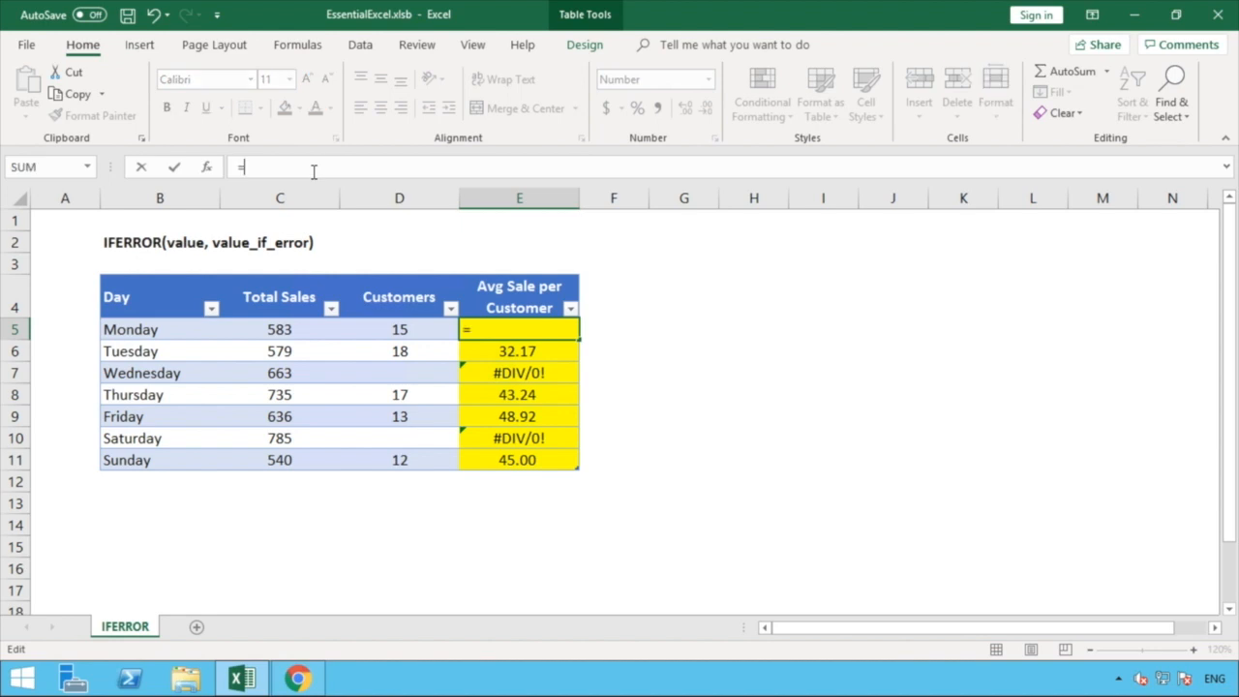
text(IFE)
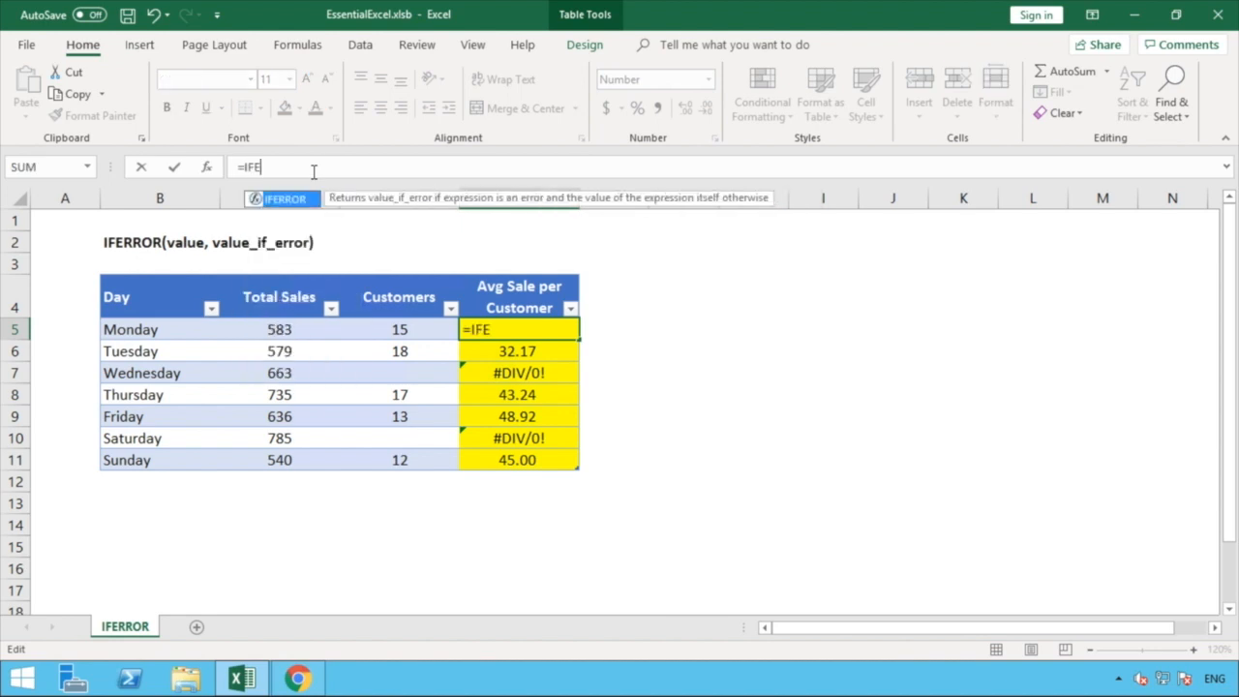
text(RROR)
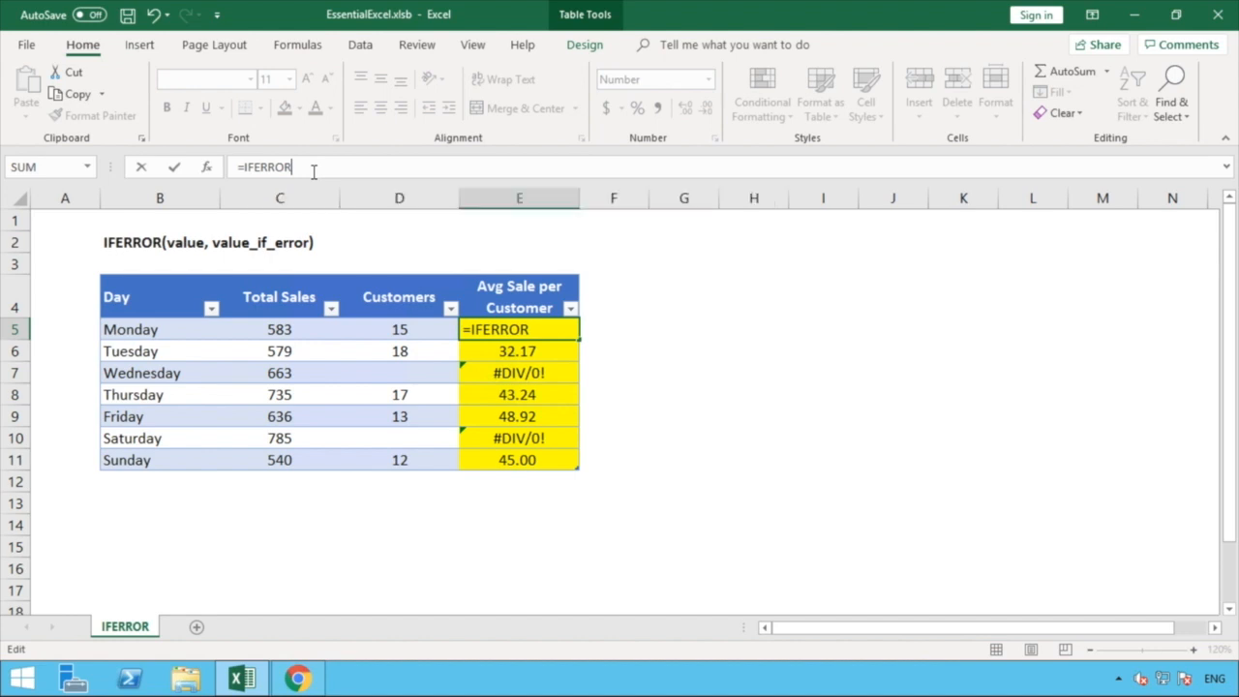
text(()
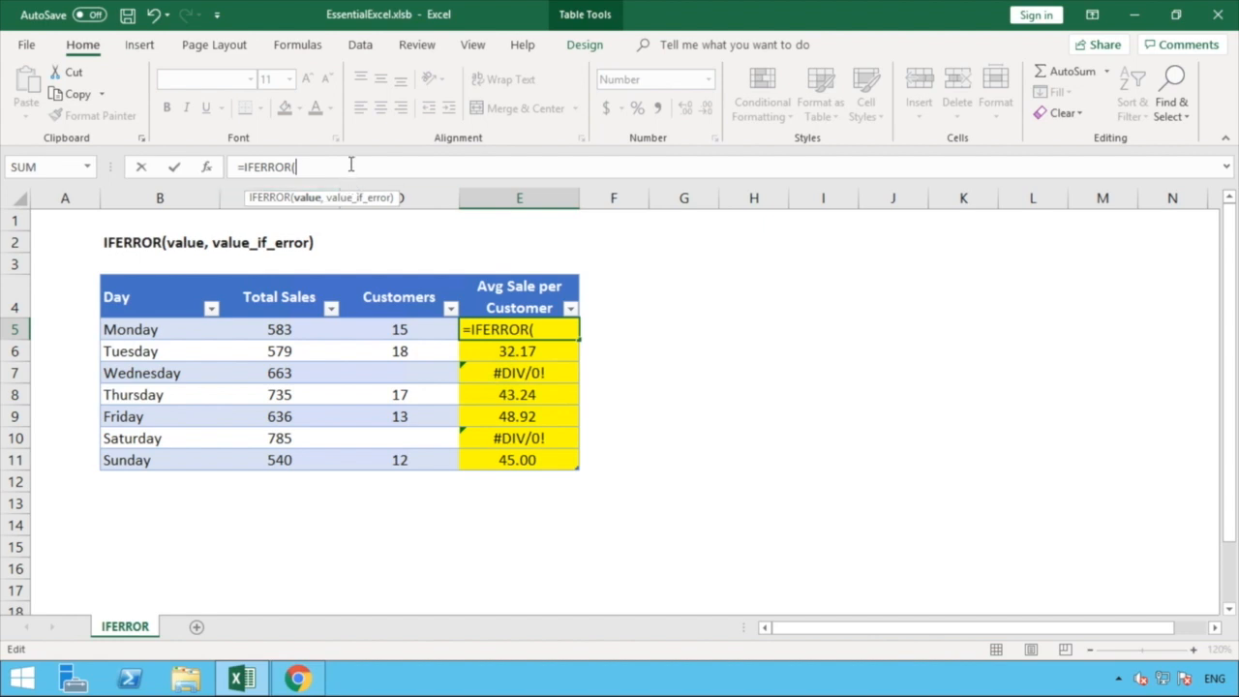
text(C)
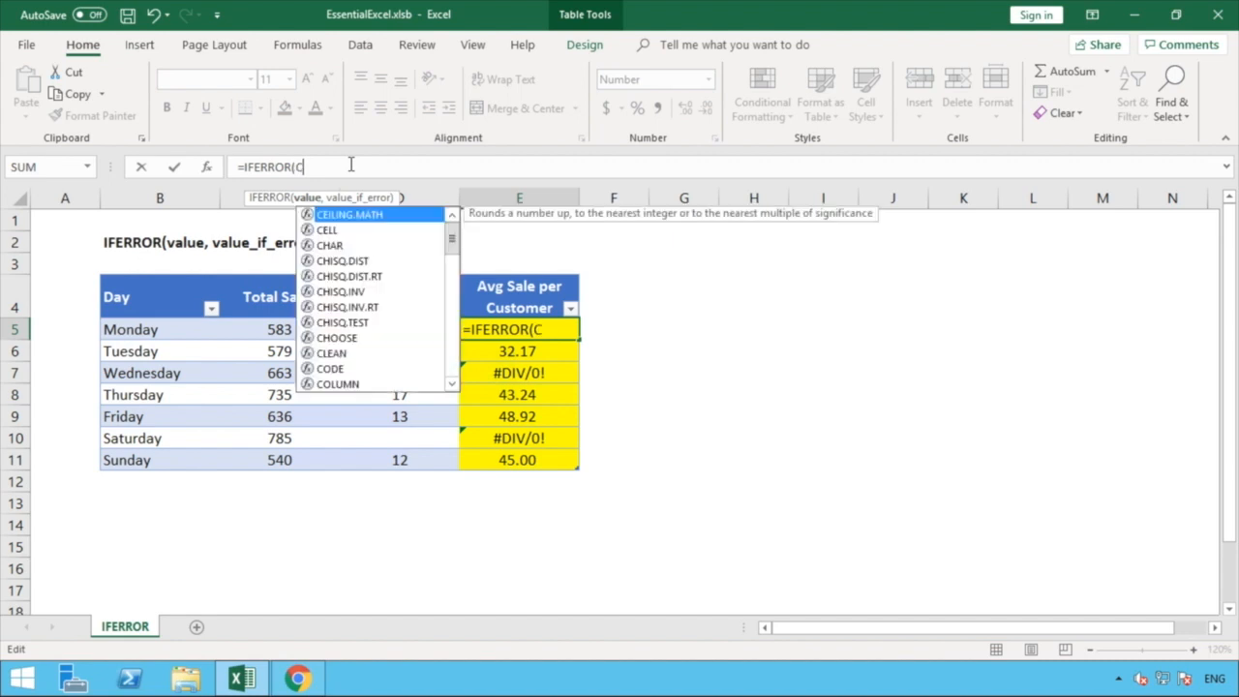
text(5/D)
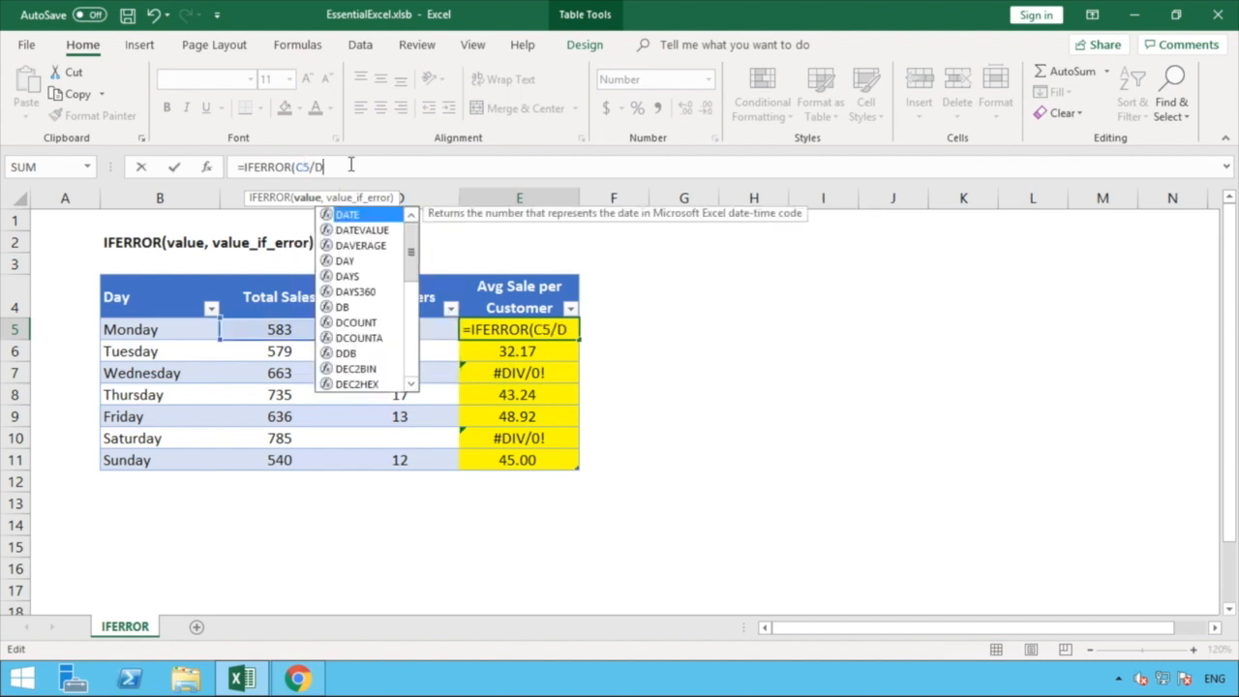
text(5)
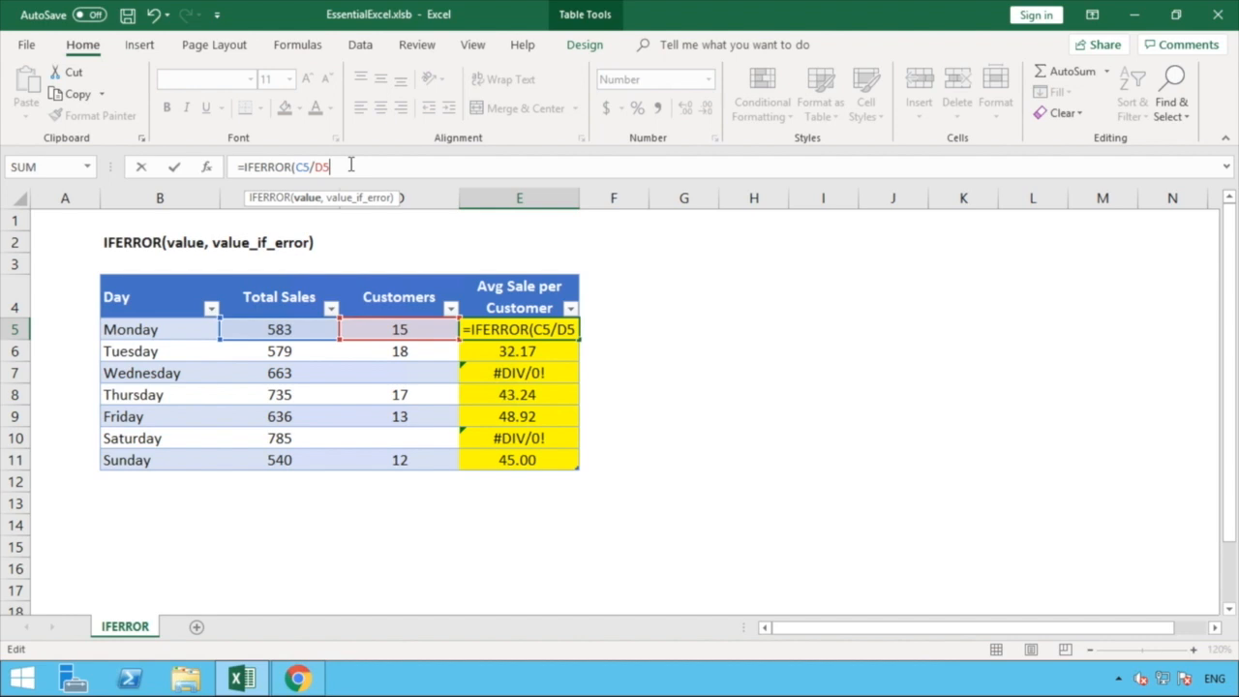
text(,)
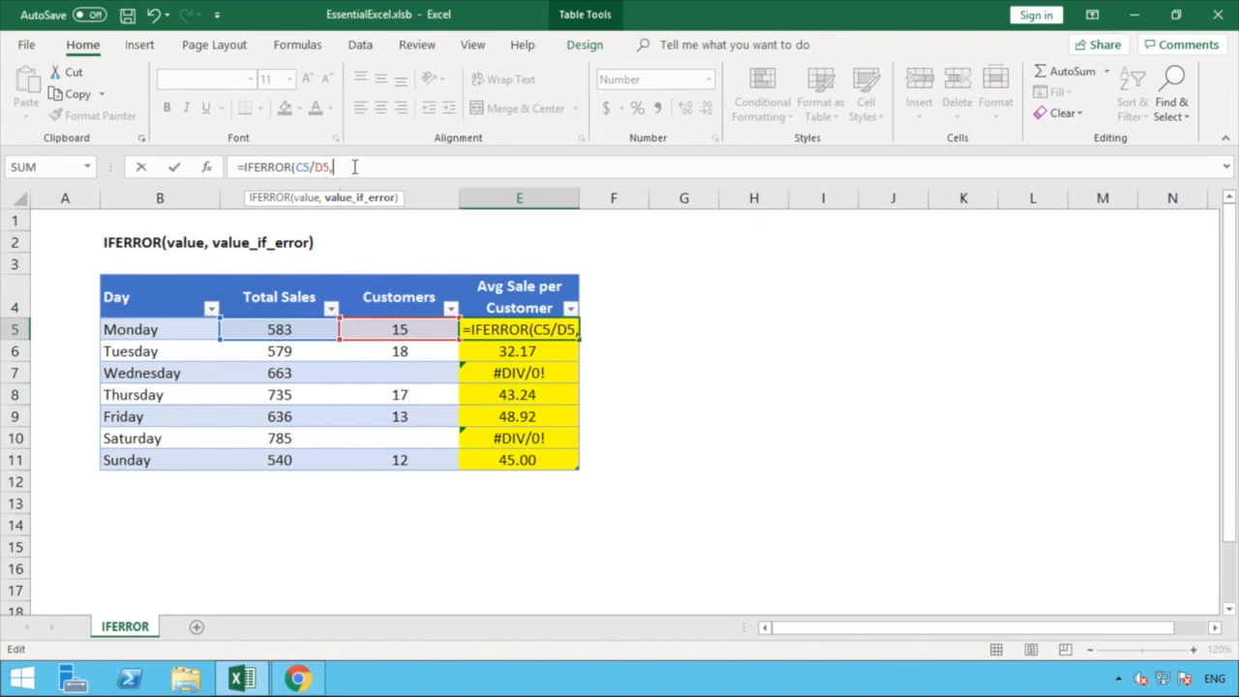
text(0)
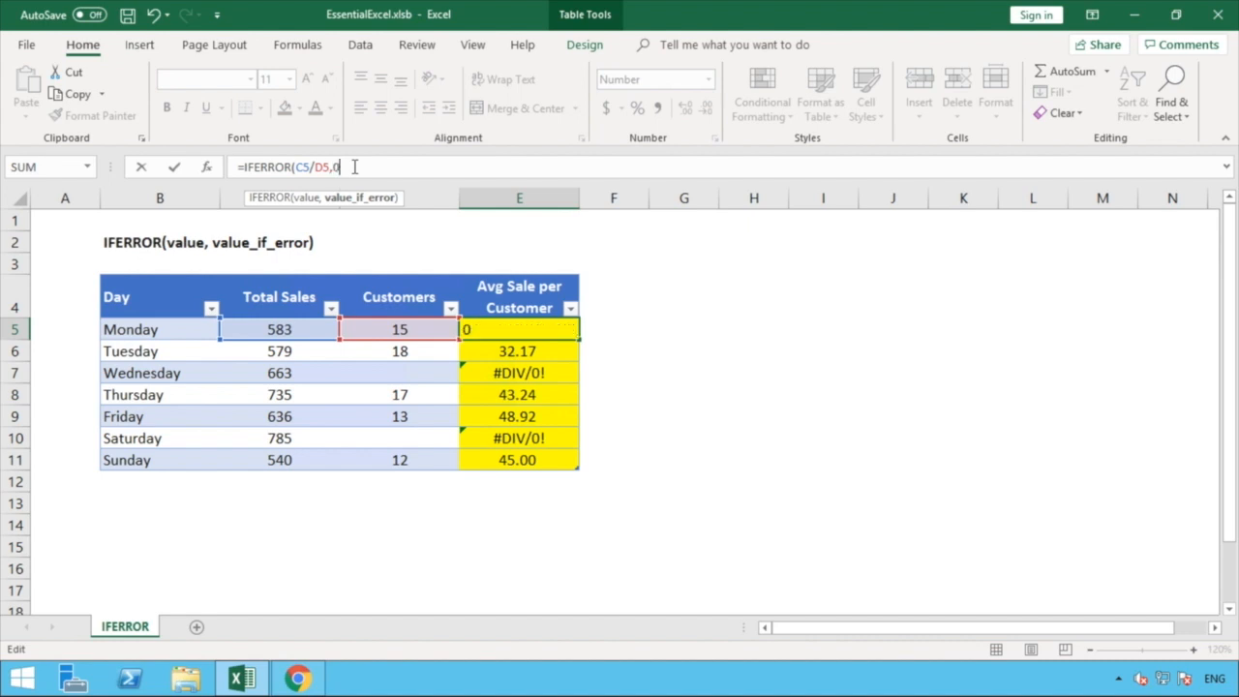
text())
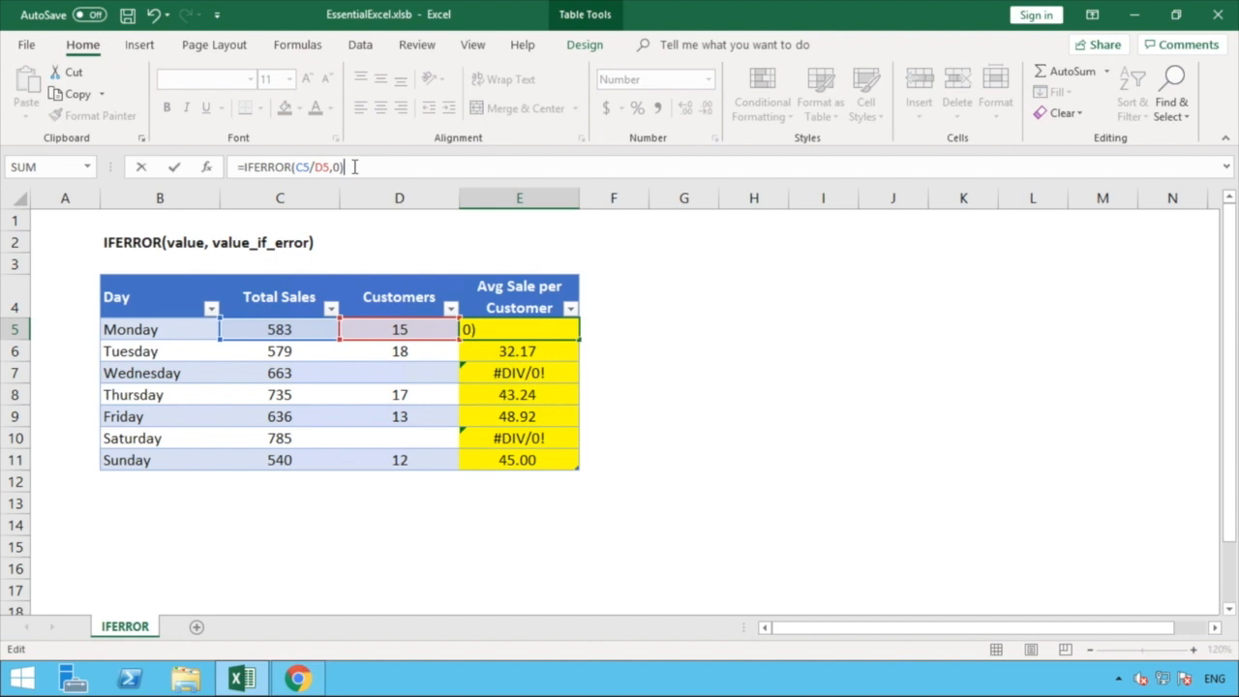
key(Return)
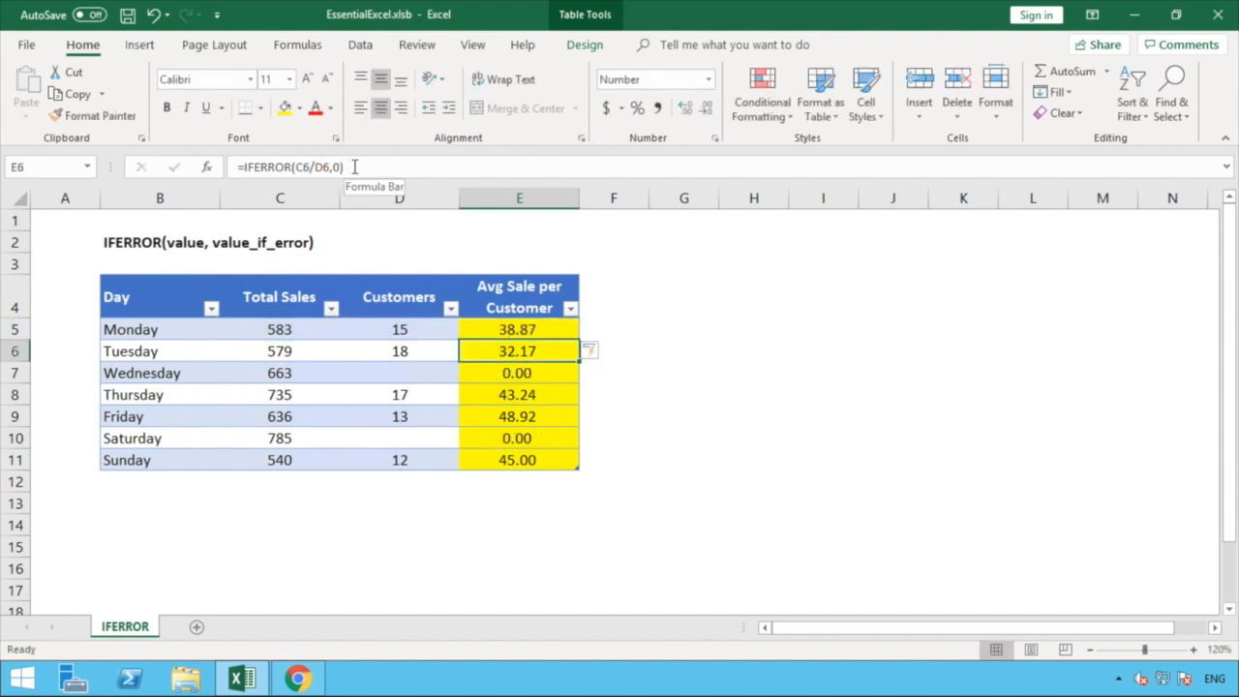
Check the IFERROR result for Wednesday and the average and sum of the Avg Sale per Customer column.
click(530, 373)
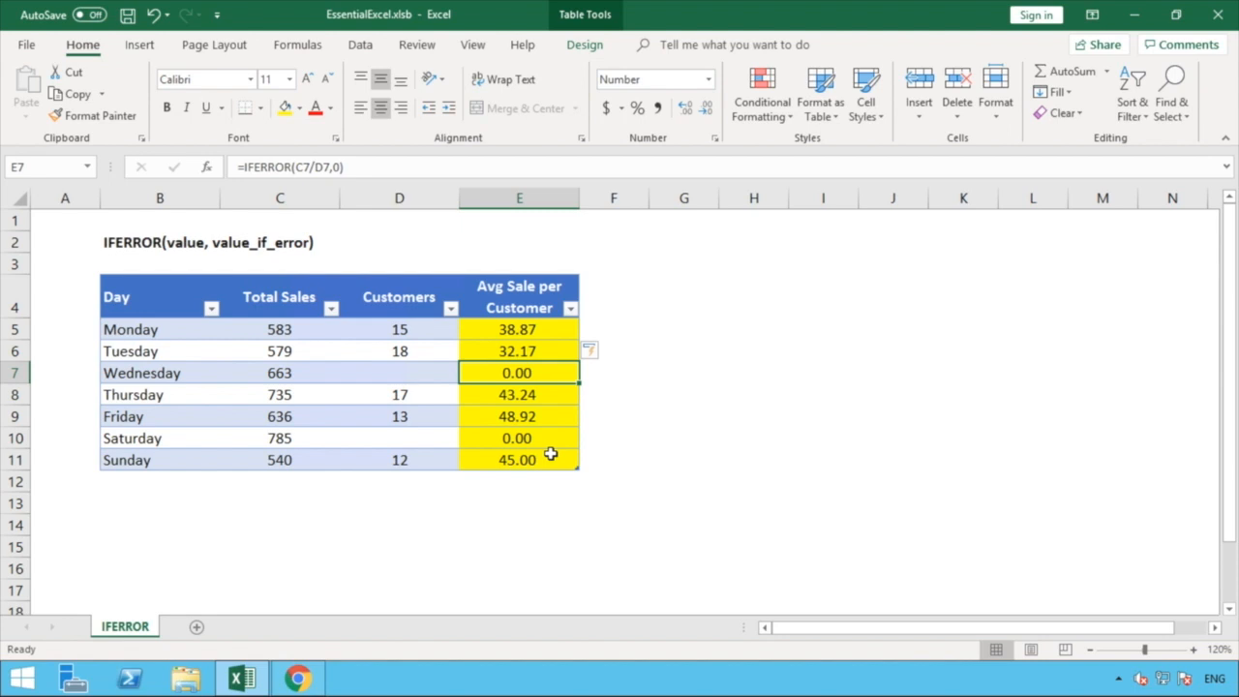
drag(551, 454, 537, 330)
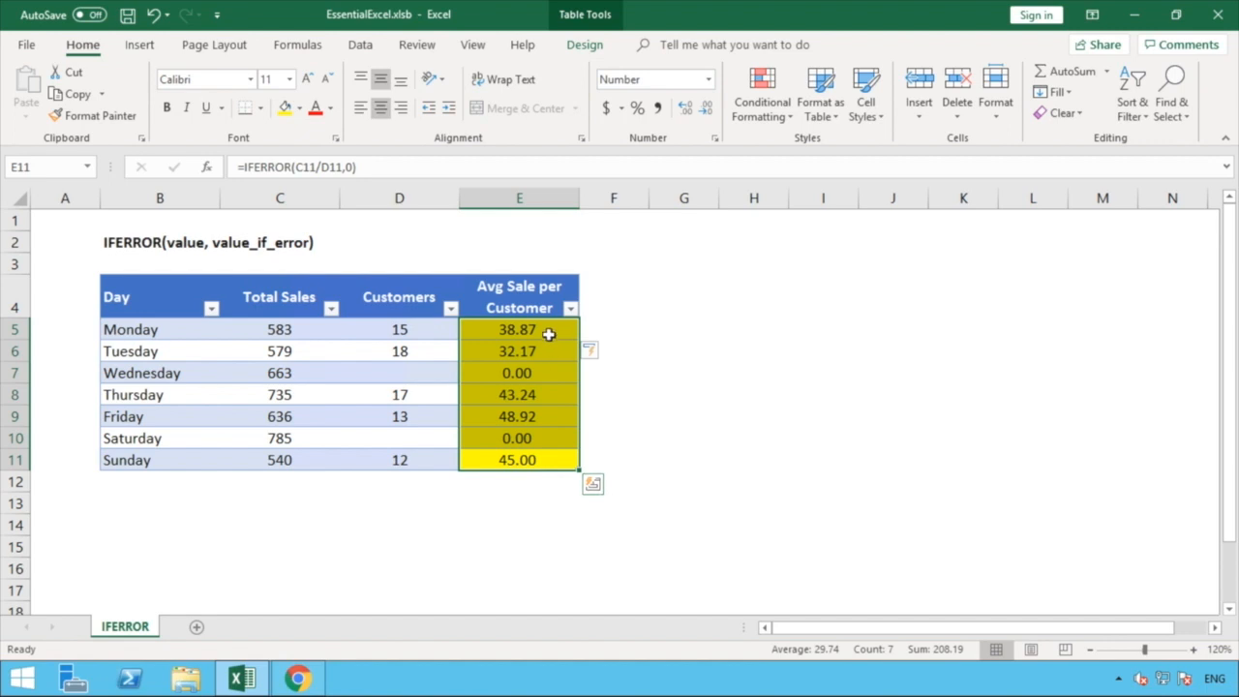
Change the value_if_error argument of the E5 formula from zero to the text "Please enter customer number".
click(549, 333)
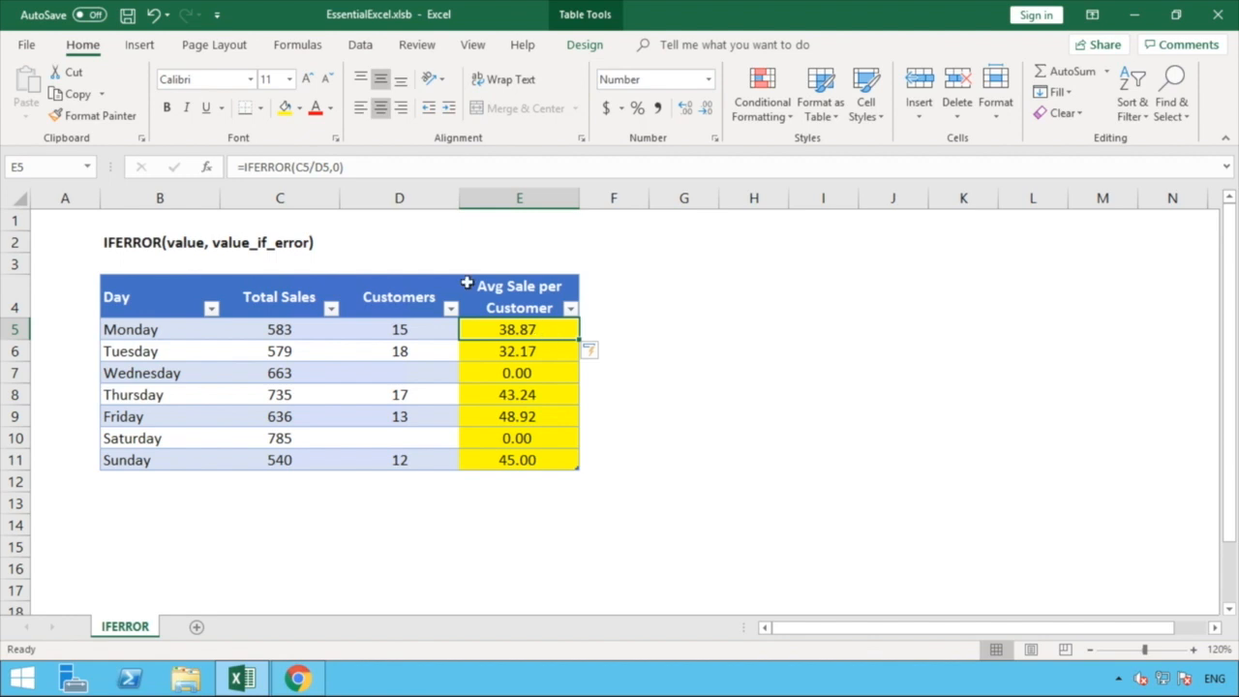
click(340, 167)
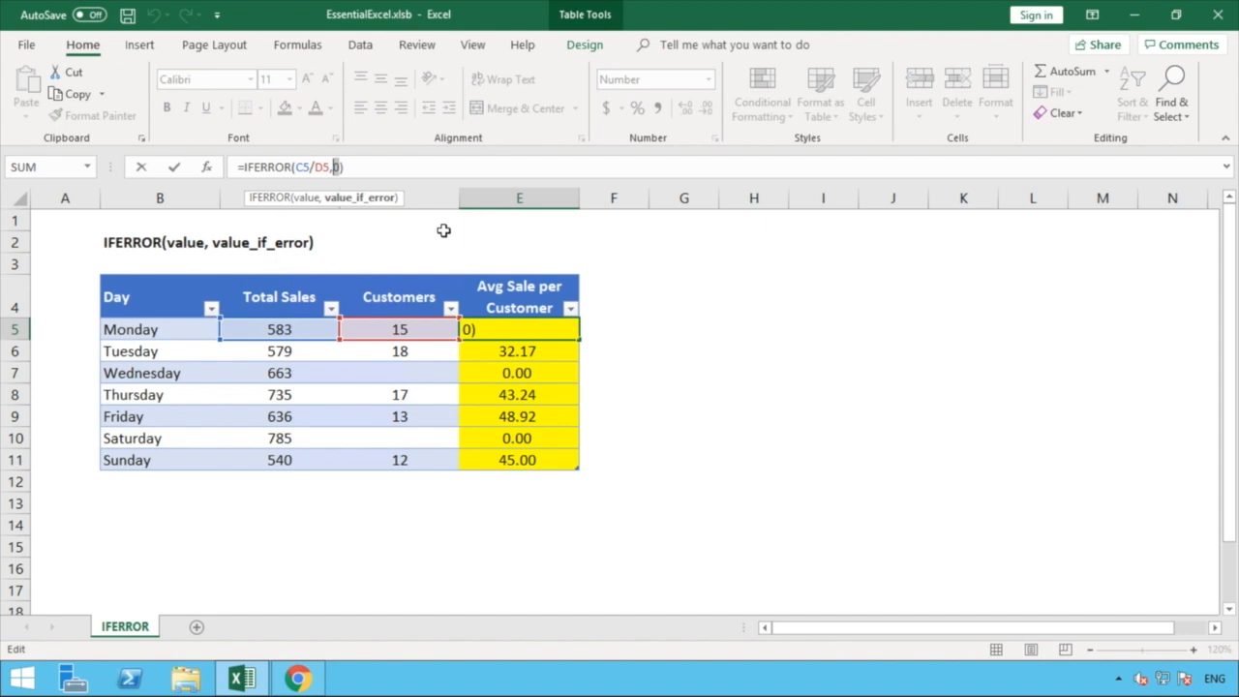
text("Please ent)
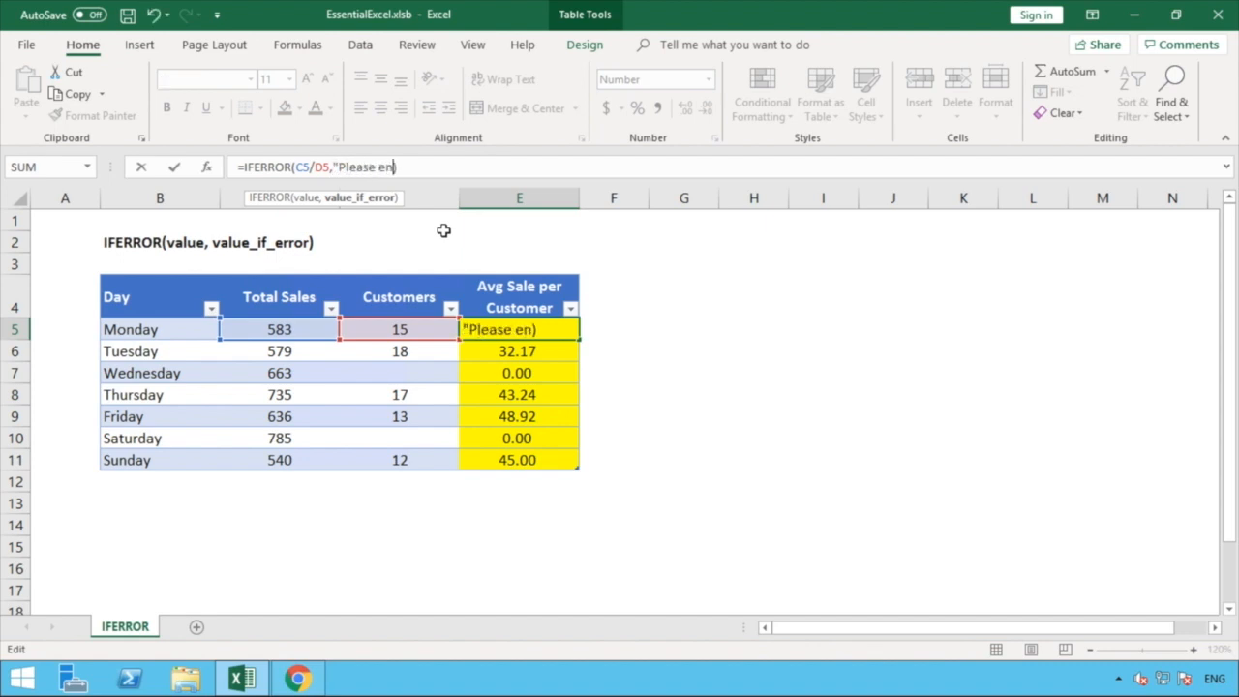
text(er cus)
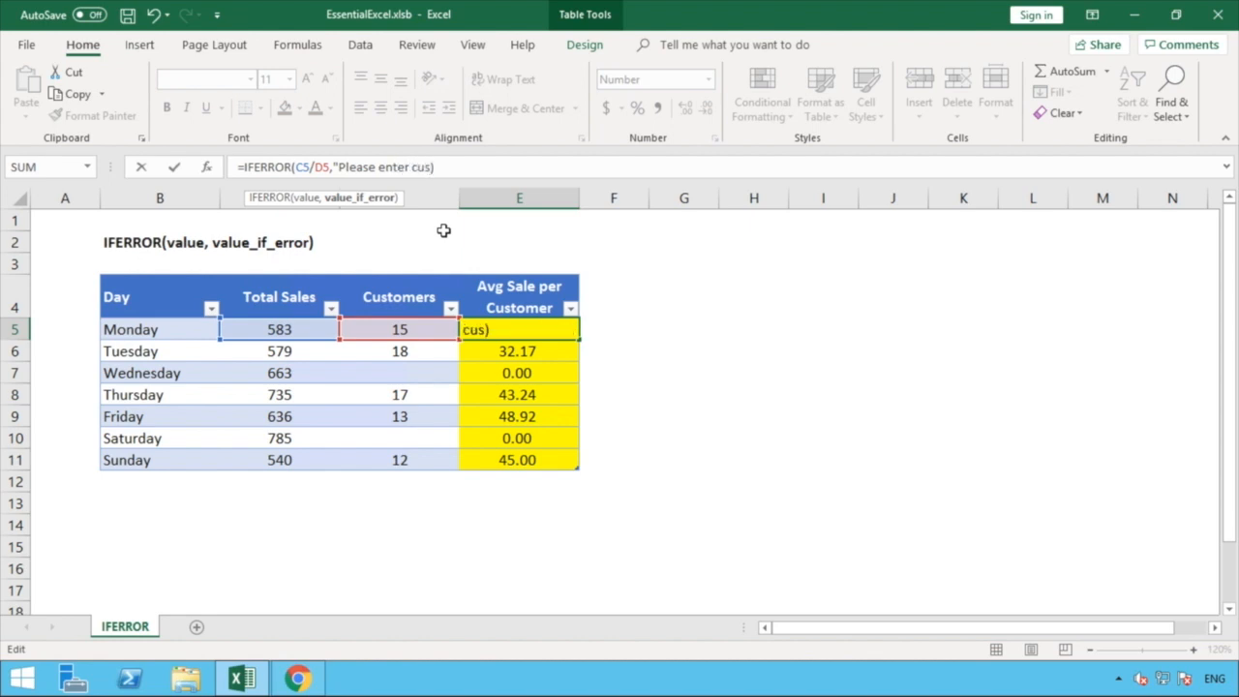
text(tomer)
text( number)
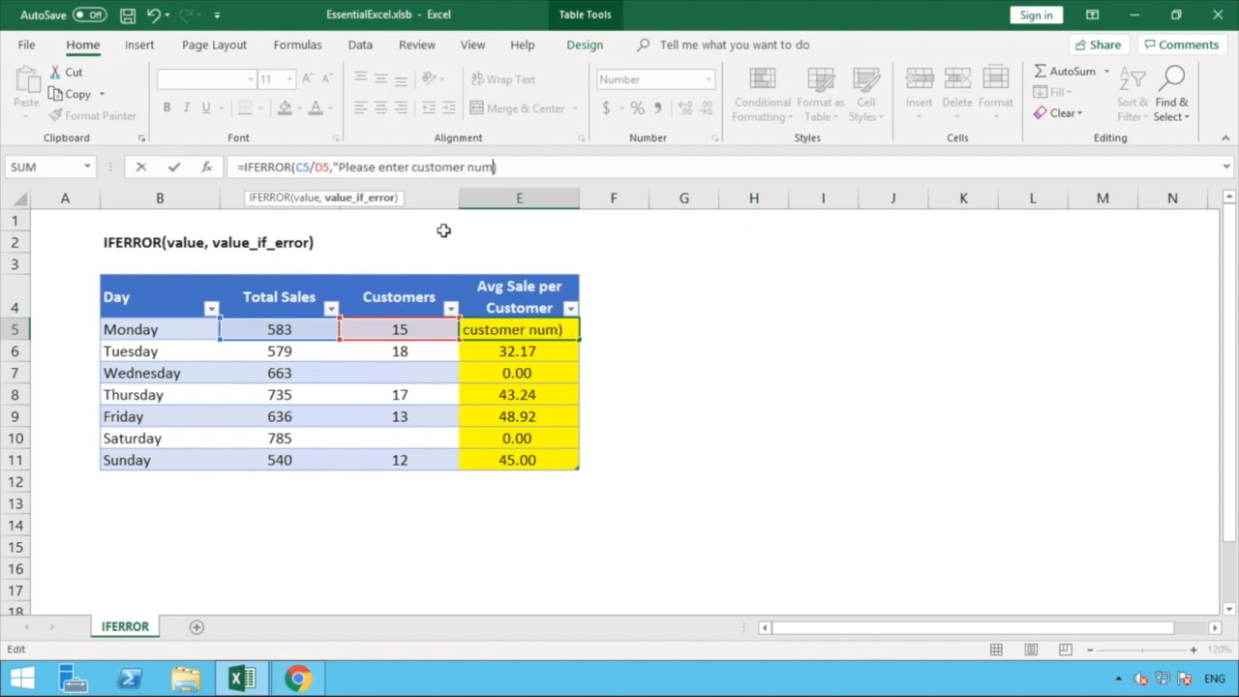
text(")
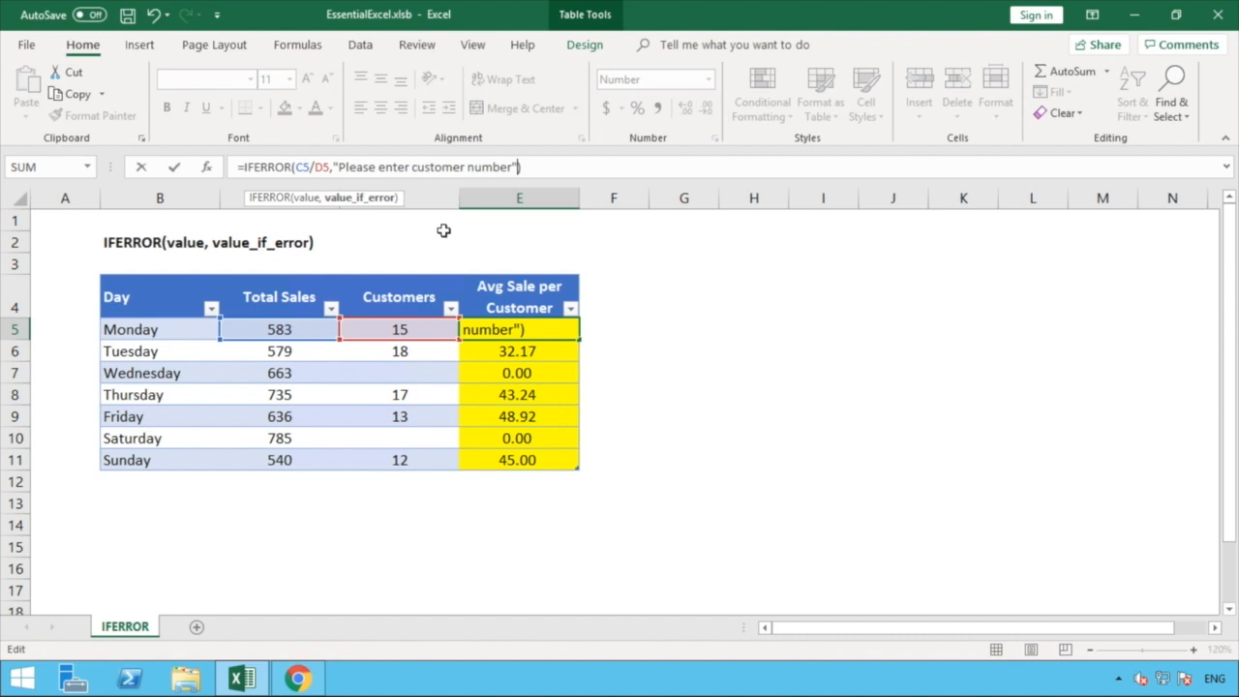
key(Return)
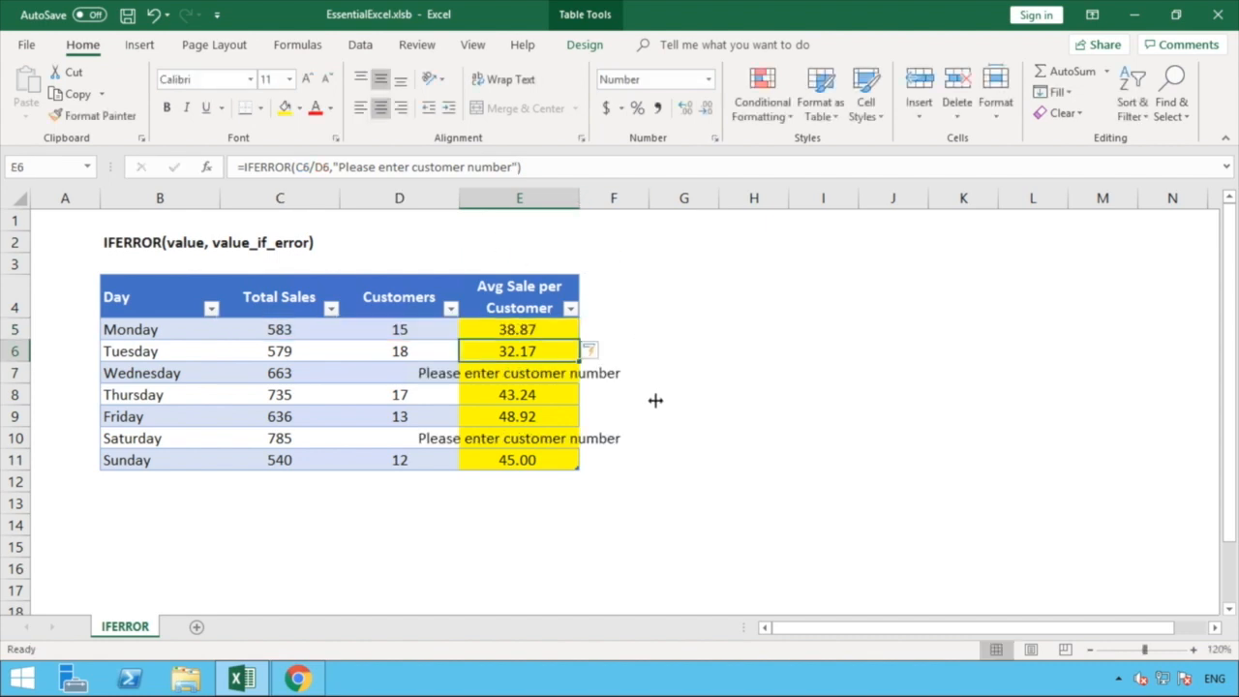
AutoFit column E to its contents and check the Total Sales, Customers and Avg Sale per Customer cells for Wednesday.
double_click(579, 198)
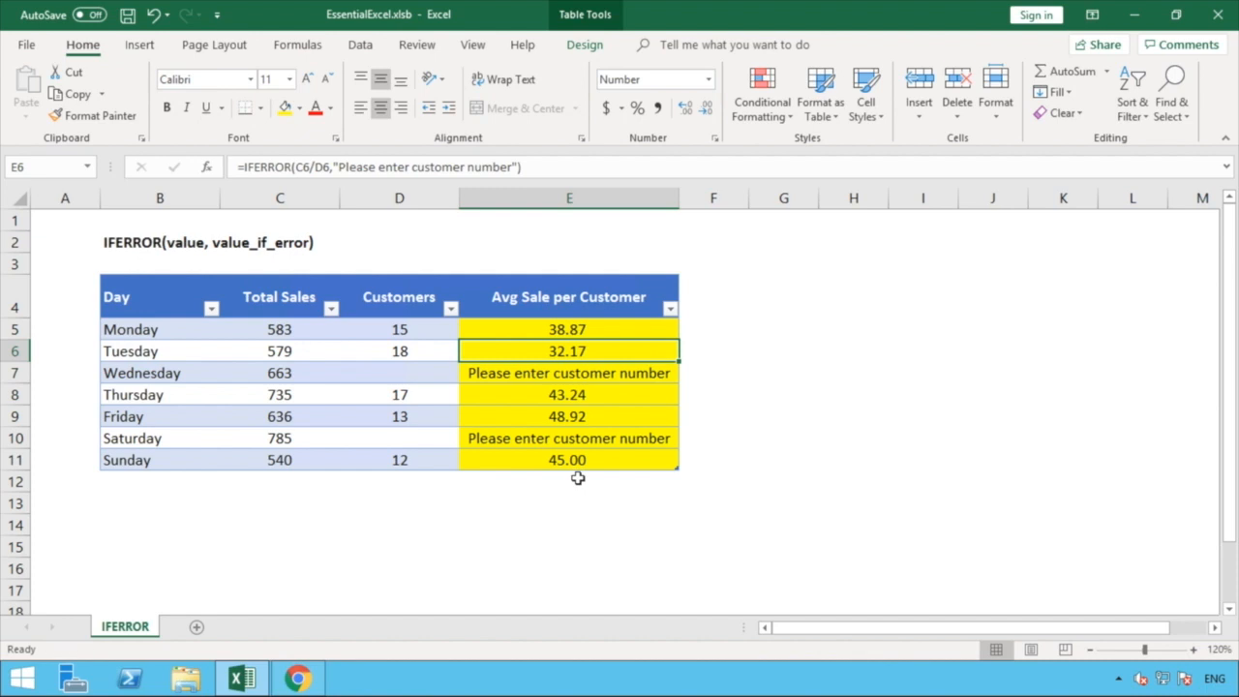
click(560, 379)
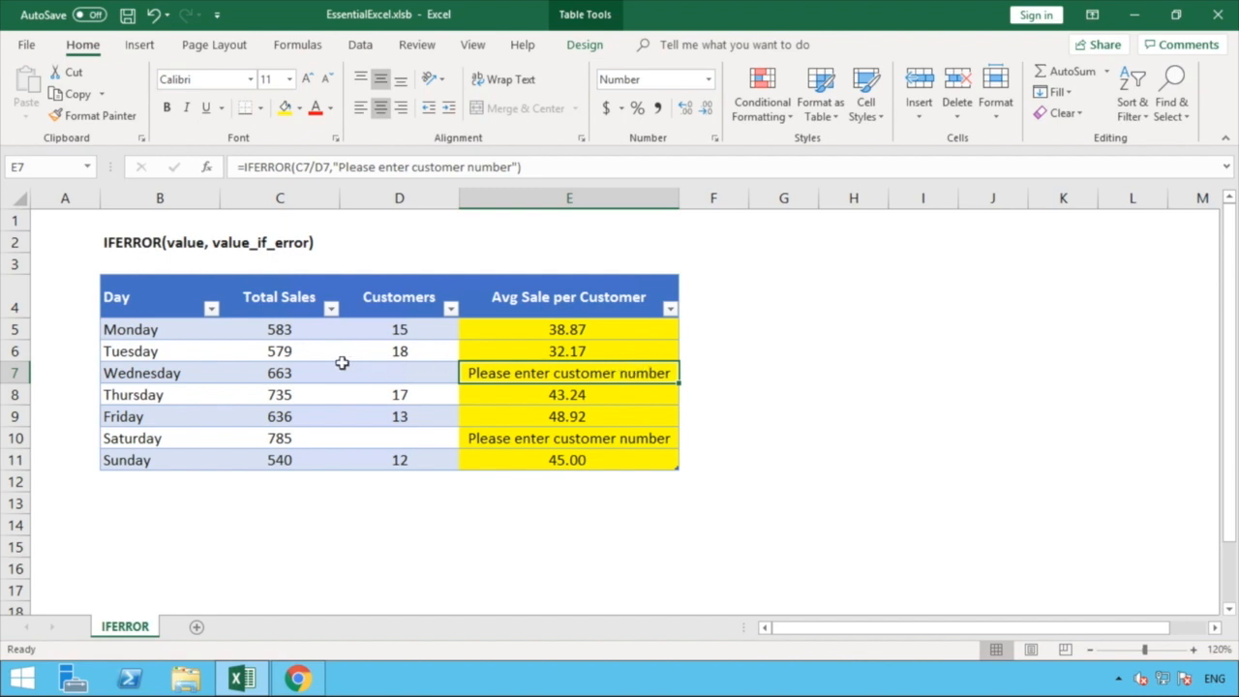
click(271, 372)
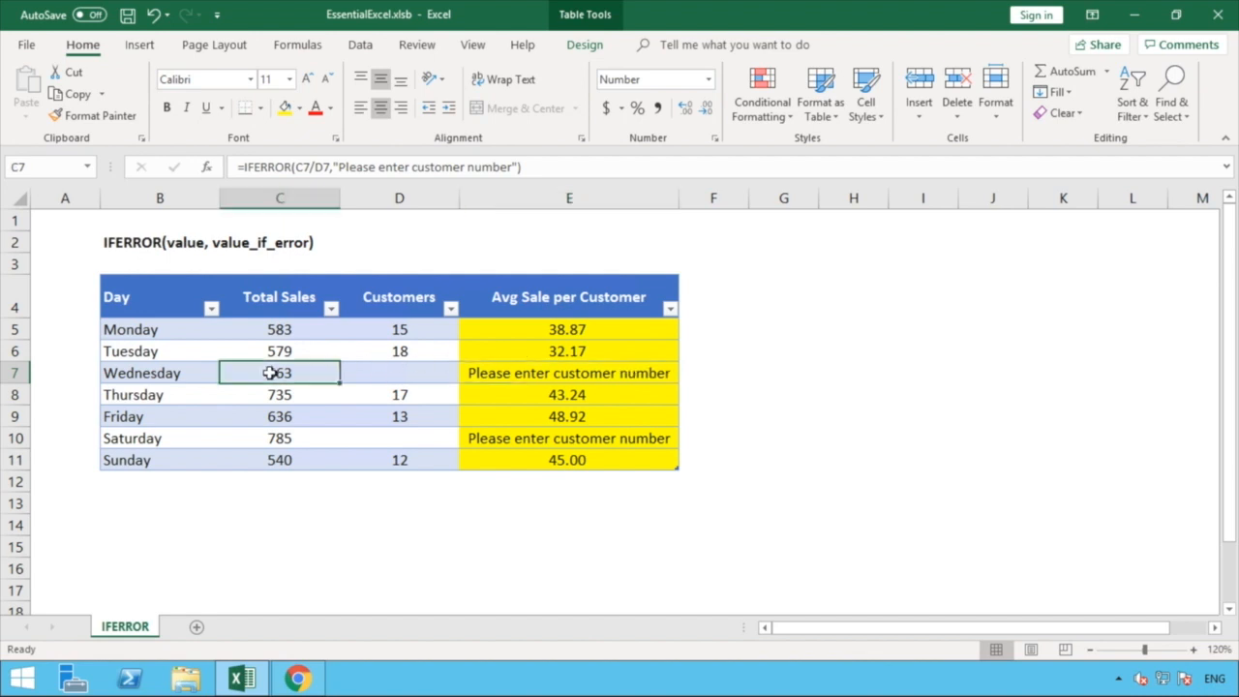
click(385, 374)
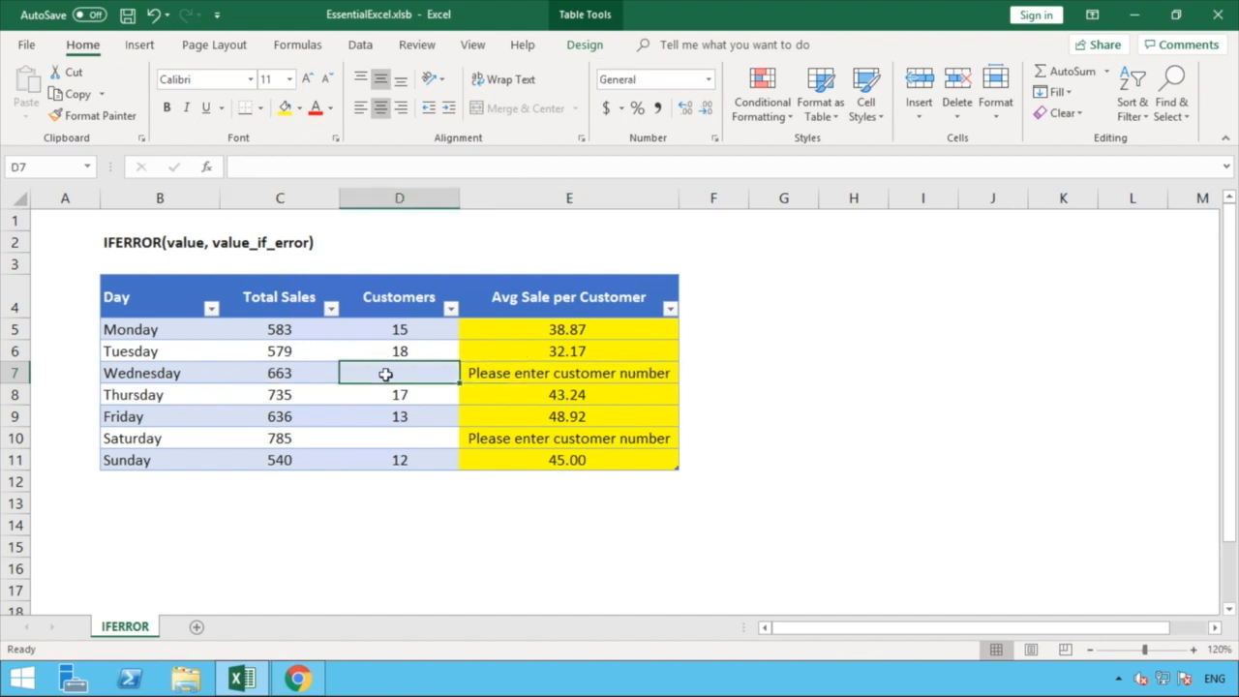
click(490, 373)
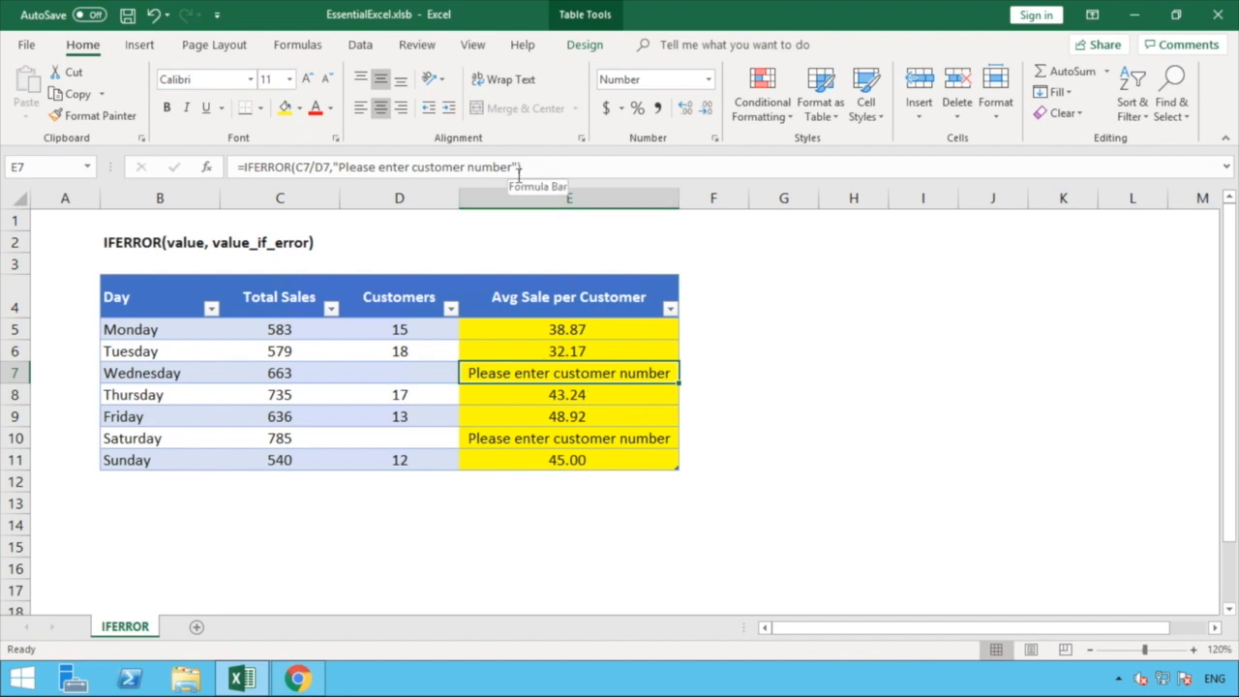
Replace the message text in the E5 IFERROR formula with 0 as the value_if_error argument for the whole column.
click(561, 326)
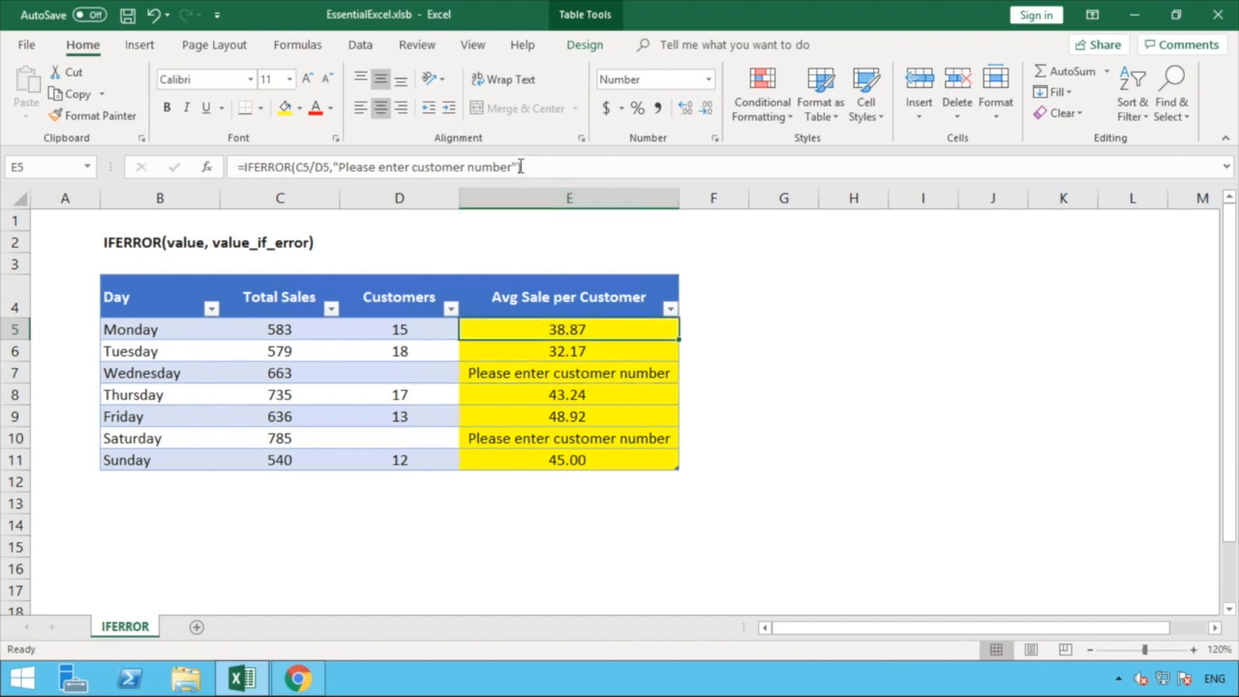
drag(520, 166, 333, 168)
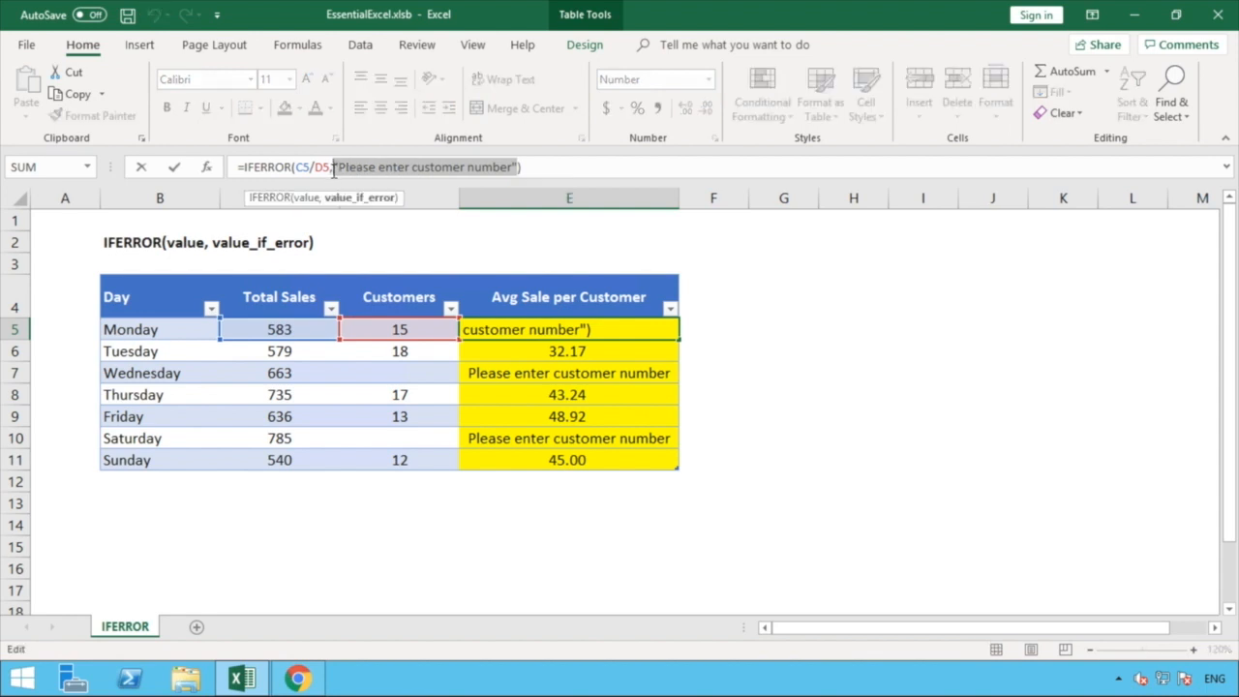
key(Delete)
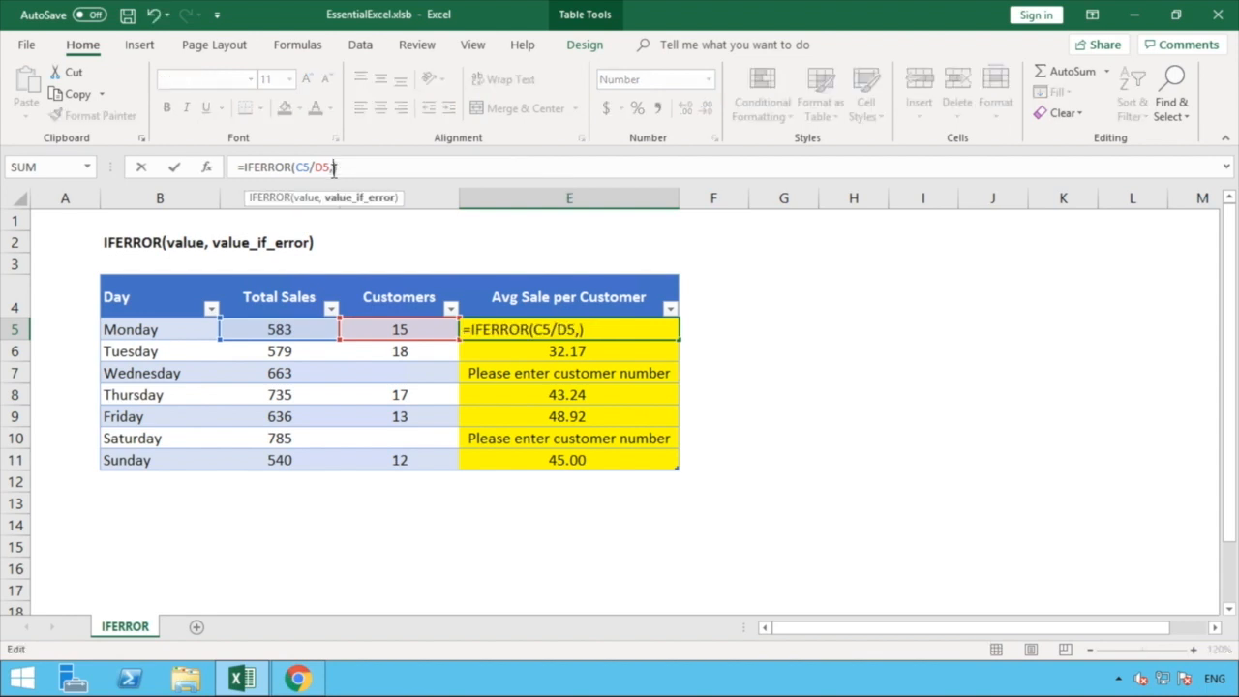
text(0)
key(Return)
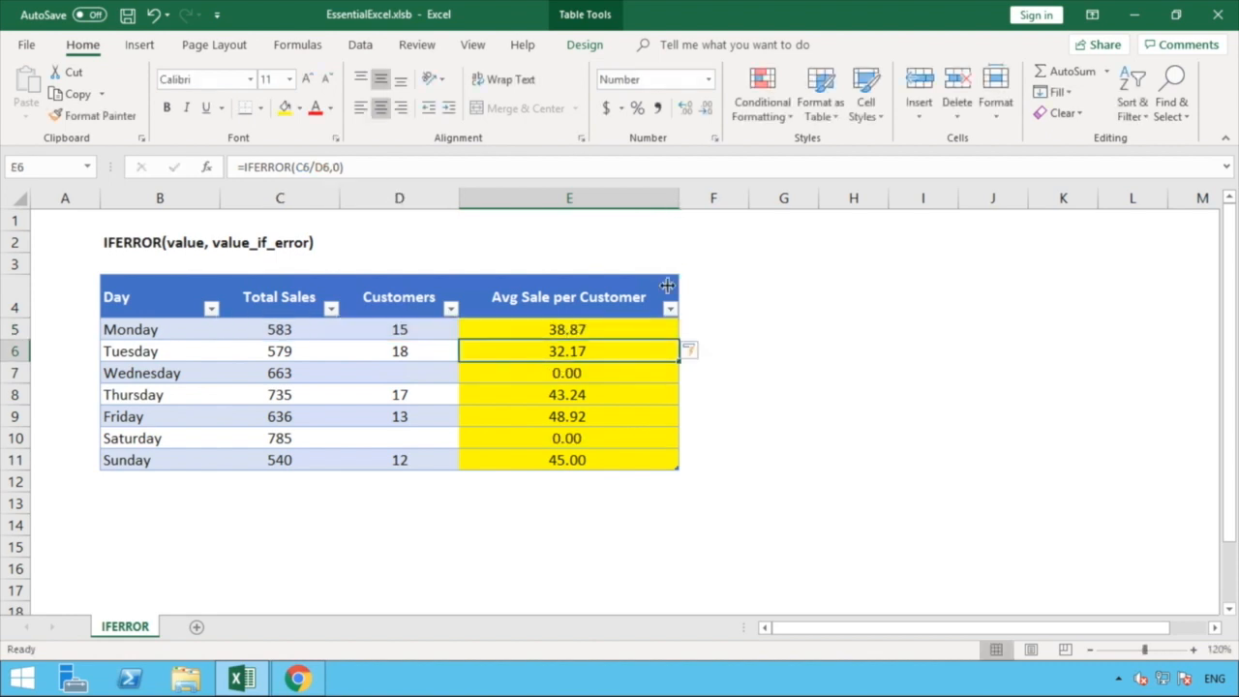